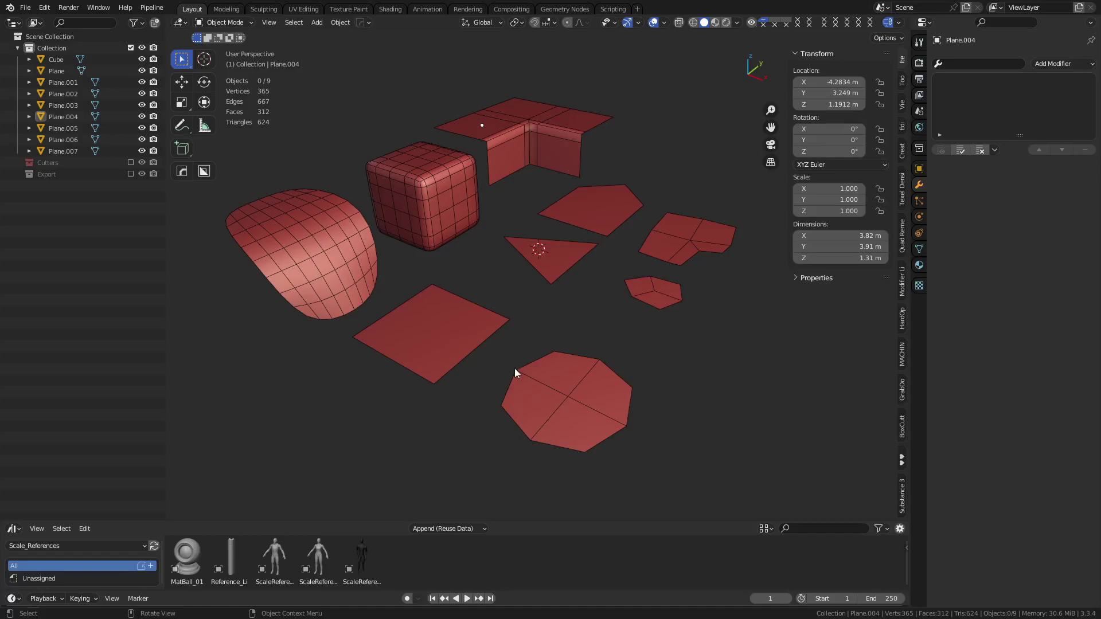
Step: Inspect the square plane's corner vertices in Edit Mode and return to Object Mode
{"action": "left_click", "coordinate": [435, 348]}
{"action": "key", "text": "grave"}
{"action": "left_click", "coordinate": [463, 382]}
{"action": "key", "text": "ctrl+Tab"}
{"action": "left_click", "coordinate": [548, 381]}
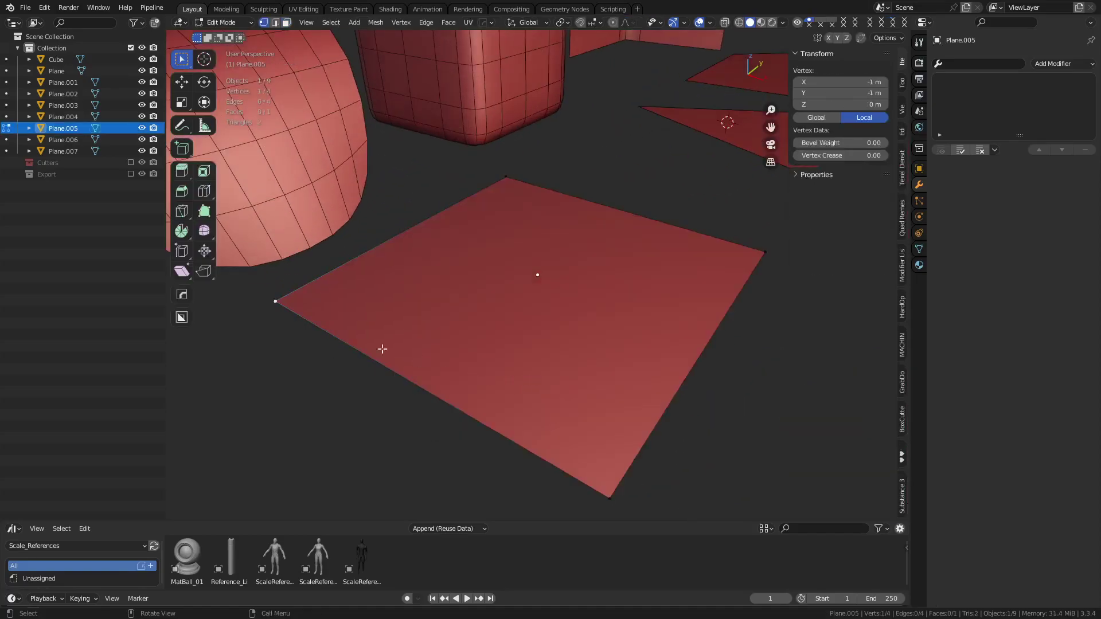
{"action": "left_click", "coordinate": [496, 184]}
{"action": "scroll", "coordinate": [703, 339], "scroll_direction": "down", "scroll_amount": 4}
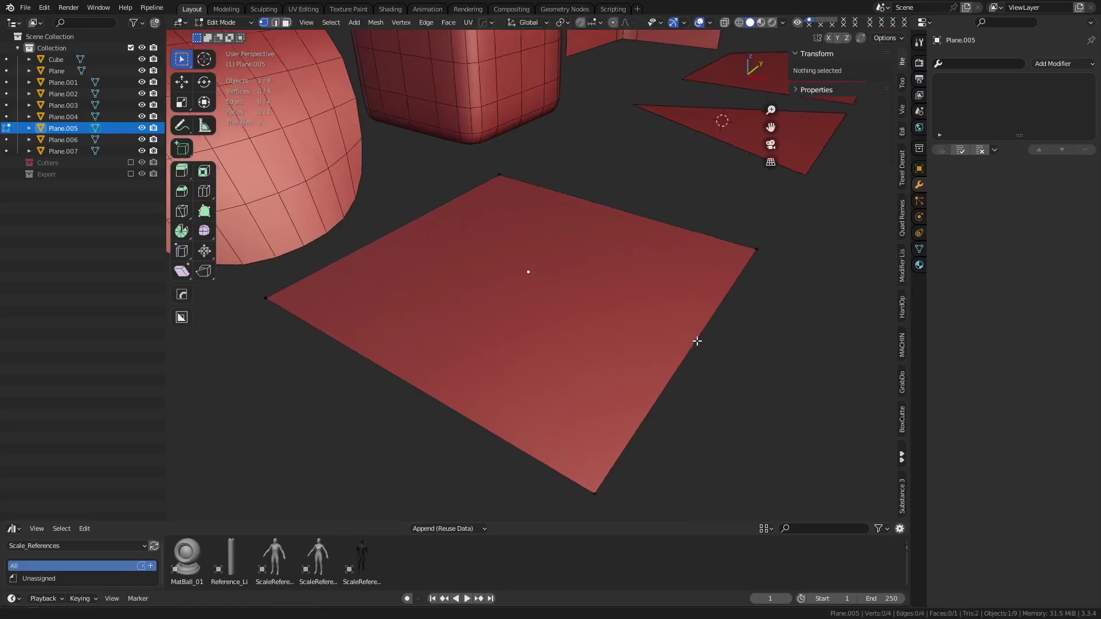
{"action": "key", "text": "ctrl+Tab"}
{"action": "left_click", "coordinate": [583, 329]}
Step: Inspect the octagonal plane's mesh in Edit Mode and return to Object Mode
{"action": "middle_click_drag", "start_coordinate": [647, 360], "coordinate": [580, 308], "text": "shift"}
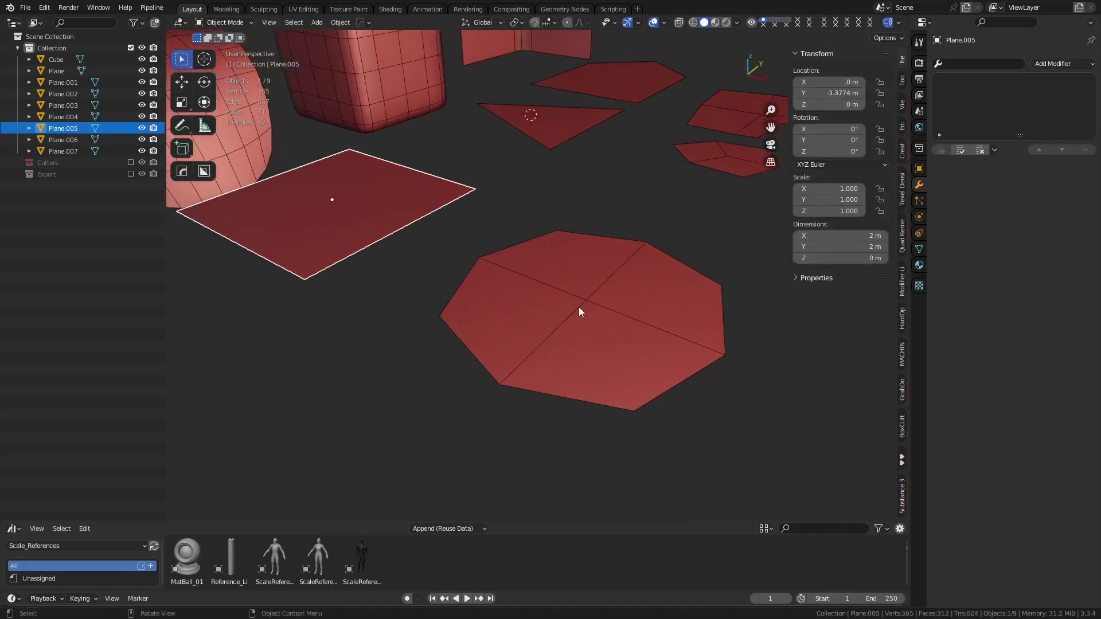
{"action": "left_click", "coordinate": [575, 332]}
{"action": "key", "text": "ctrl+Tab"}
{"action": "left_click", "coordinate": [647, 323]}
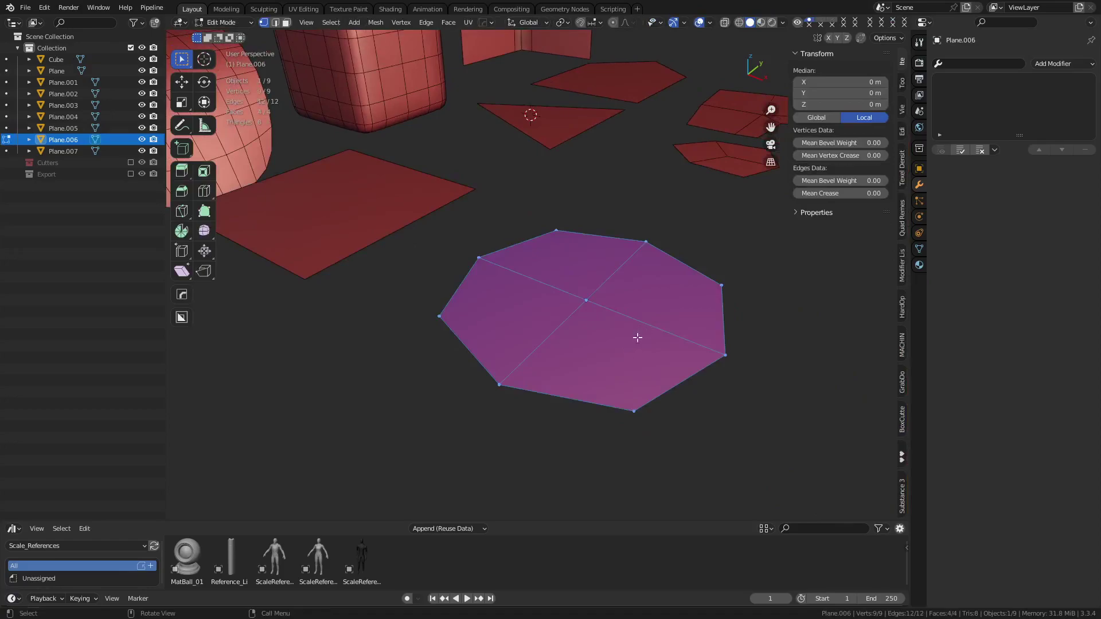
{"action": "scroll", "coordinate": [555, 322], "scroll_direction": "up", "scroll_amount": 2}
{"action": "key", "text": "ctrl+Tab"}
{"action": "left_click", "coordinate": [570, 363]}
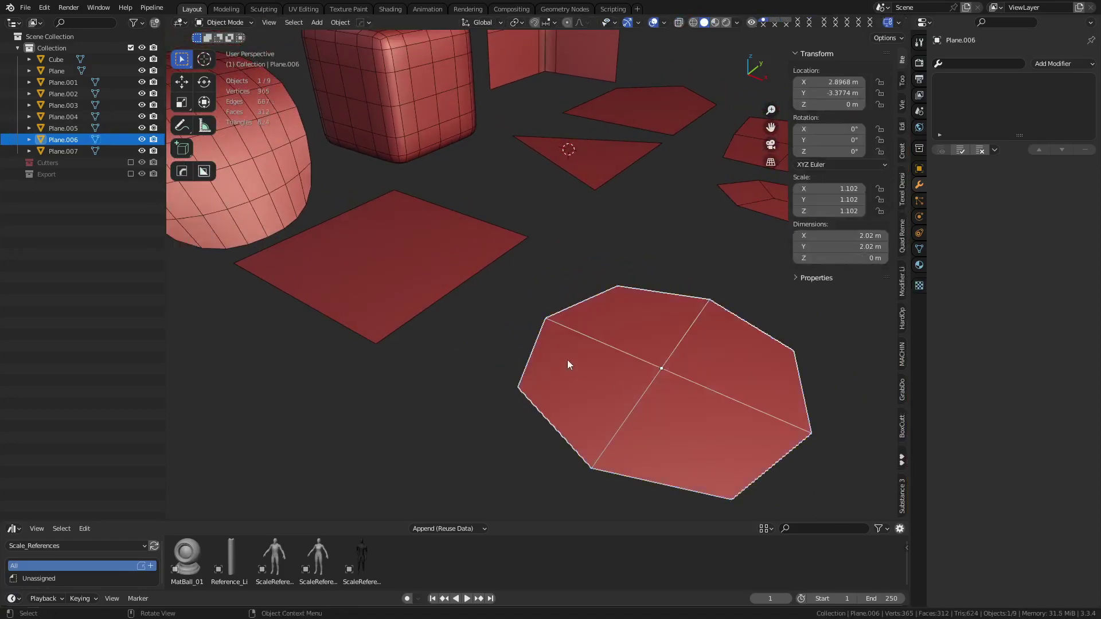
Step: Select the curved grid patch beside the rounded cube
{"action": "middle_click_drag", "start_coordinate": [417, 284], "coordinate": [501, 345], "text": "shift"}
{"action": "middle_click_drag", "start_coordinate": [378, 274], "coordinate": [442, 330], "text": "shift"}
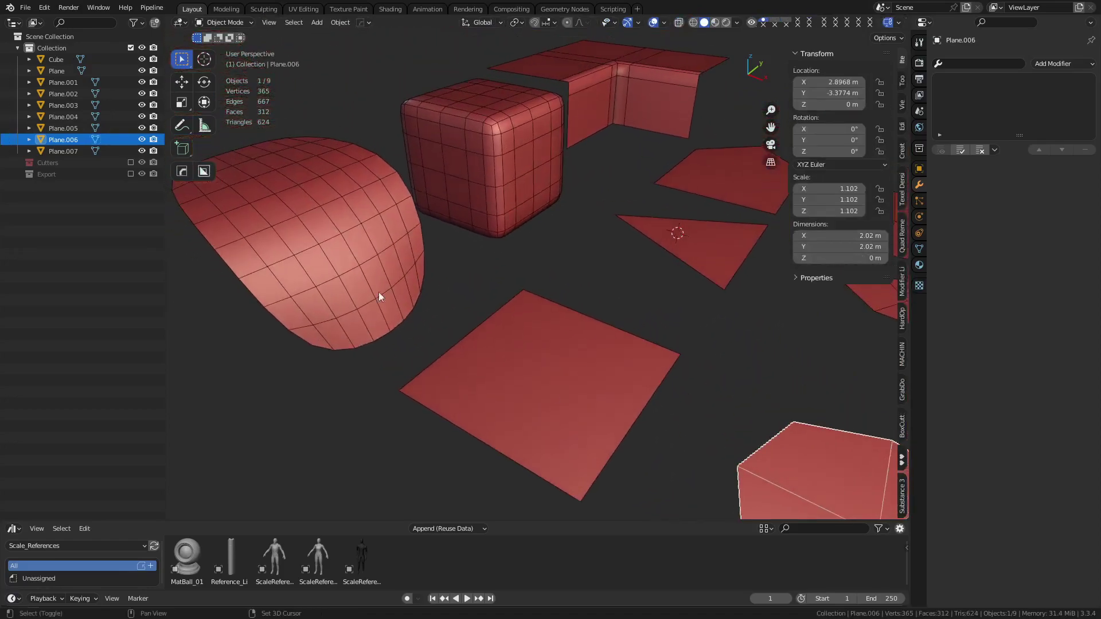
{"action": "left_click", "coordinate": [351, 255]}
{"action": "middle_click_drag", "start_coordinate": [351, 254], "coordinate": [387, 271], "text": "shift"}
{"action": "middle_click_drag", "start_coordinate": [547, 345], "coordinate": [612, 372], "text": "shift"}
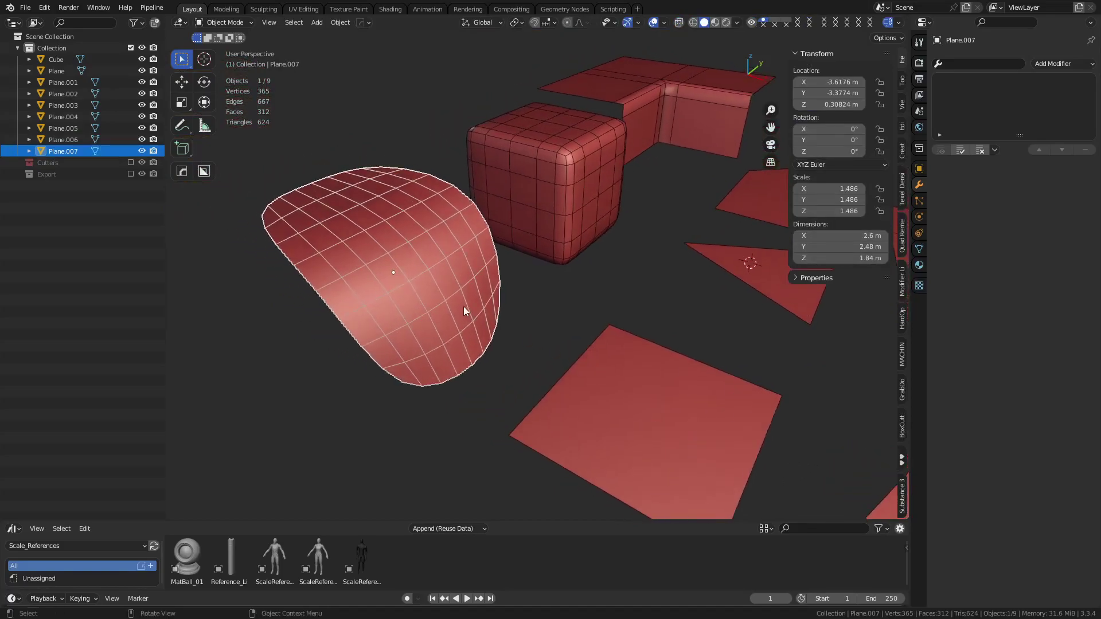
{"action": "scroll", "coordinate": [422, 288], "scroll_direction": "up", "scroll_amount": 1}
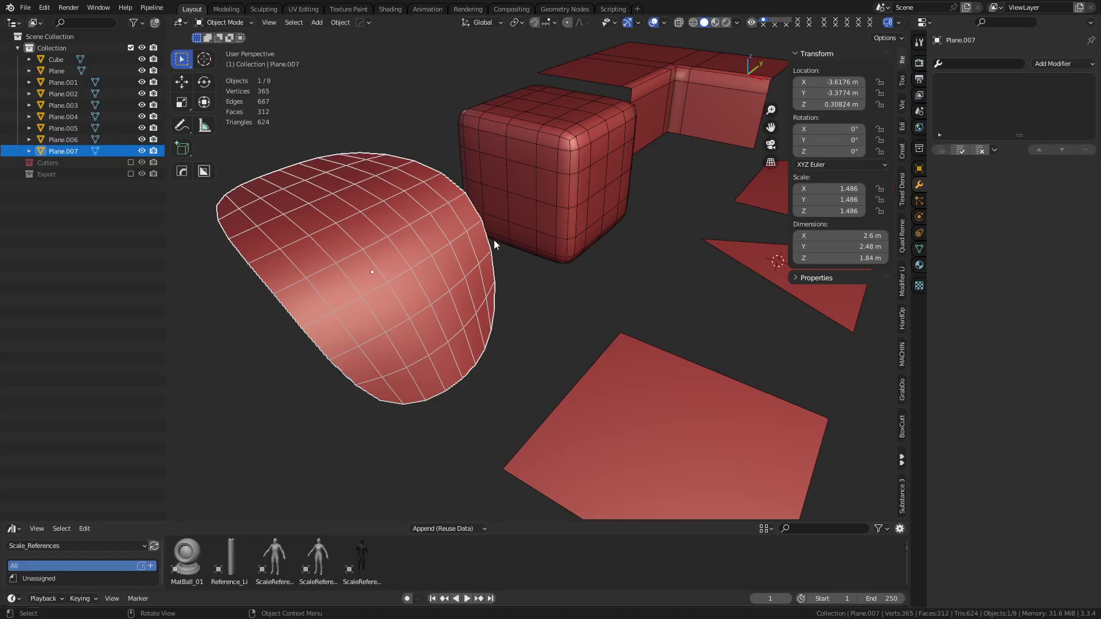
{"action": "middle_click_drag", "start_coordinate": [687, 298], "coordinate": [616, 305], "text": "shift"}
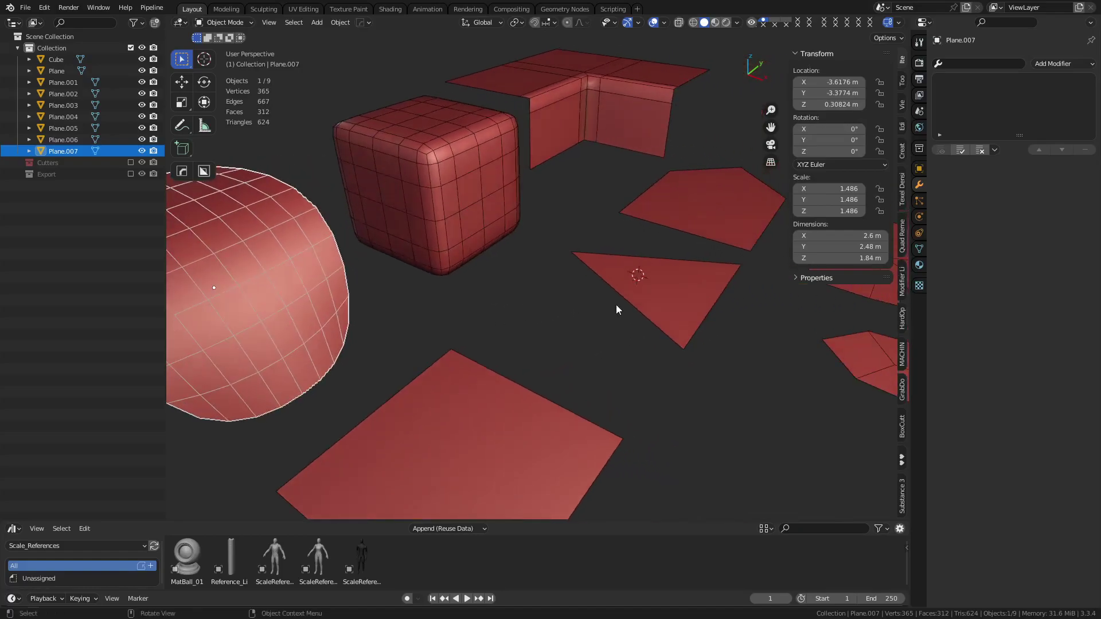
Step: Frame the triangle plane, enter Edit Mode, and check one corner vertex before clearing the selection
{"action": "left_click", "coordinate": [616, 304]}
{"action": "key", "text": "grave"}
{"action": "left_click", "coordinate": [669, 333]}
{"action": "middle_click_drag", "start_coordinate": [585, 351], "coordinate": [535, 322]}
{"action": "key", "text": "Tab"}
{"action": "left_click", "coordinate": [325, 139]}
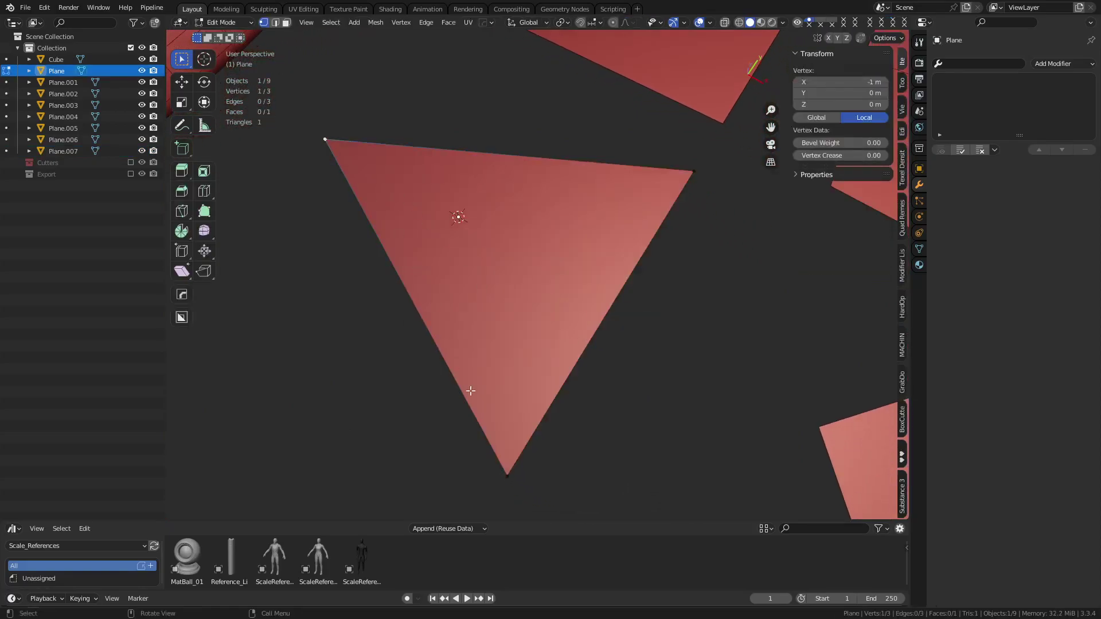
{"action": "key", "text": "alt+a"}
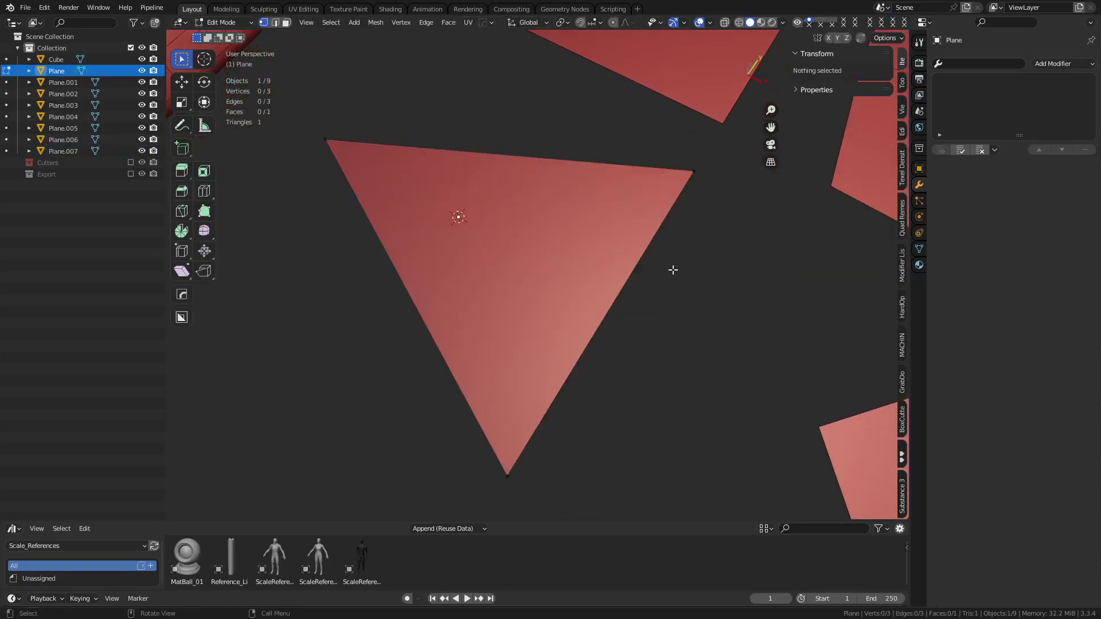
Step: Switch Edit Mode to the hexagon made of three quads and select its centre vertex
{"action": "scroll", "coordinate": [682, 287], "scroll_direction": "down", "scroll_amount": 2}
{"action": "middle_click_drag", "start_coordinate": [701, 322], "coordinate": [516, 229], "text": "shift"}
{"action": "middle_click_drag", "start_coordinate": [625, 332], "coordinate": [556, 305], "text": "shift"}
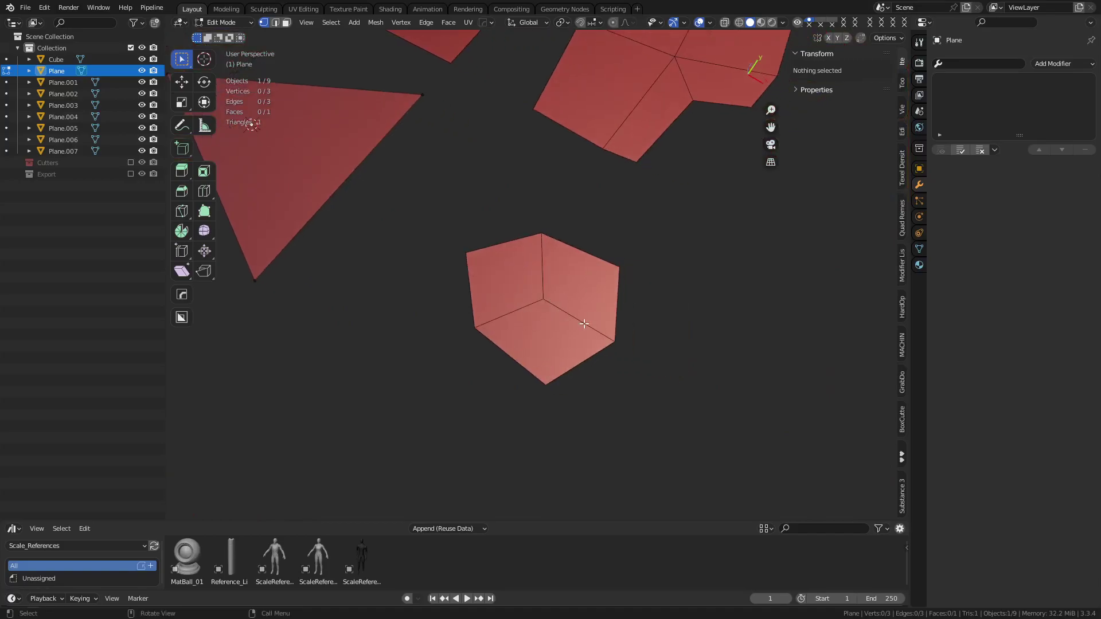
{"action": "key", "text": "alt+q"}
{"action": "middle_click_drag", "start_coordinate": [631, 367], "coordinate": [590, 381]}
{"action": "scroll", "coordinate": [585, 320], "scroll_direction": "up", "scroll_amount": 1}
{"action": "scroll", "coordinate": [572, 324], "scroll_direction": "up", "scroll_amount": 1}
{"action": "left_click", "coordinate": [522, 290]}
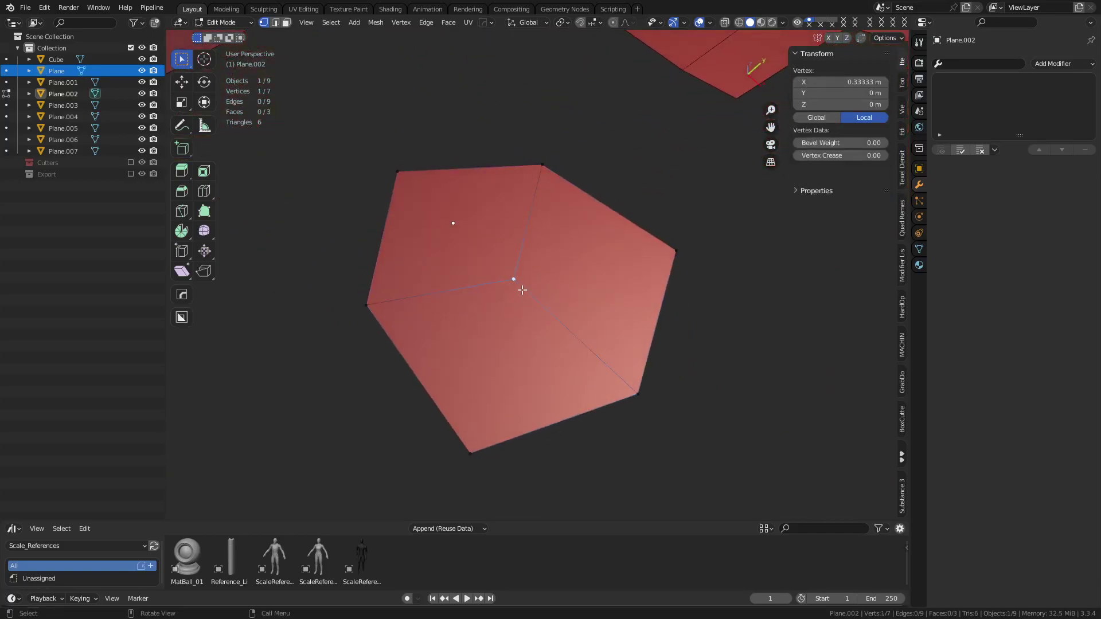
Step: Select the three faces around the hexagon's centre vertex and undo back to the vertex selection
{"action": "key", "text": "3"}
{"action": "left_click", "coordinate": [466, 268]}
{"action": "left_click", "coordinate": [477, 327], "text": "shift"}
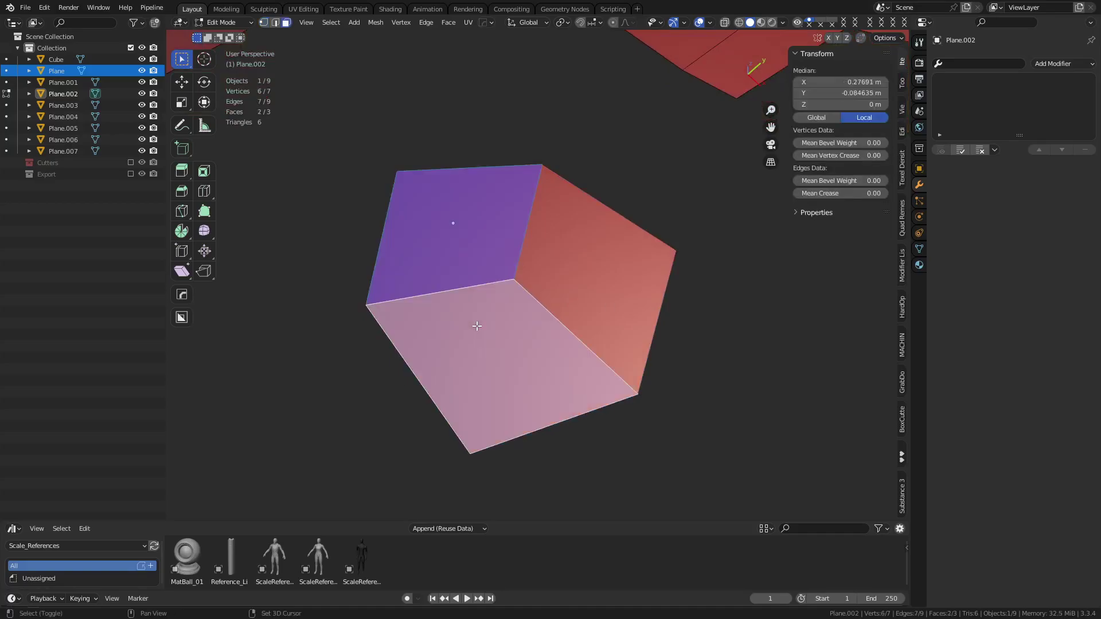
{"action": "left_click", "coordinate": [558, 293], "text": "shift"}
{"action": "key", "text": "ctrl+z"}
{"action": "key", "text": "ctrl+z"}
{"action": "key", "text": "ctrl+z"}
{"action": "key", "text": "ctrl+z"}
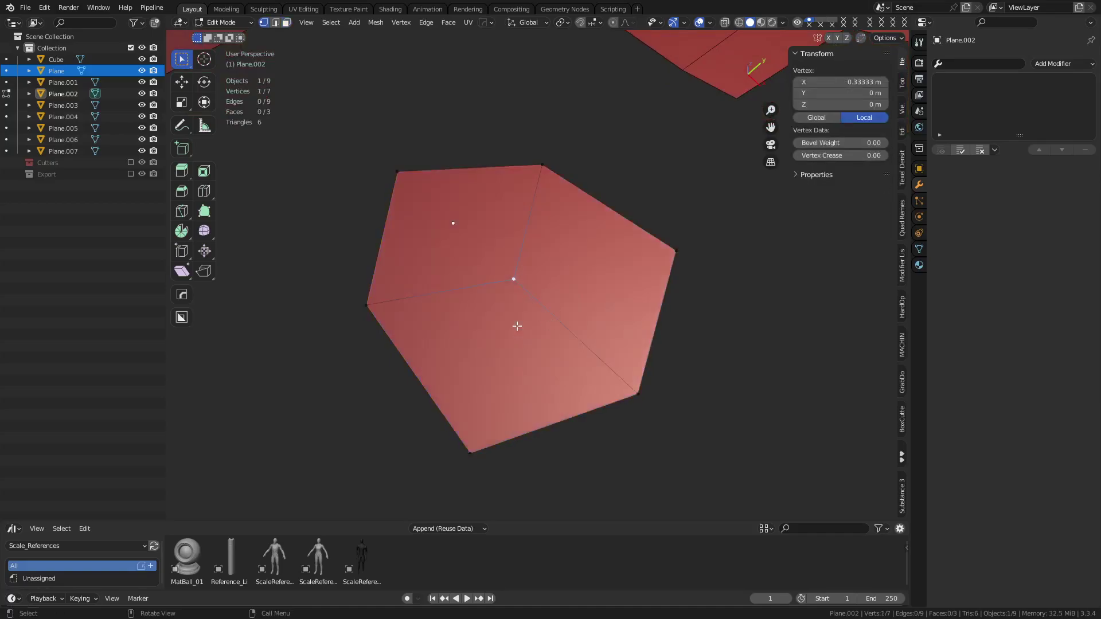
Step: Try to move the hexagon's centre vertex
{"action": "scroll", "coordinate": [516, 326], "scroll_direction": "up", "scroll_amount": 2}
{"action": "key", "text": "g"}
{"action": "key", "text": "Escape"}
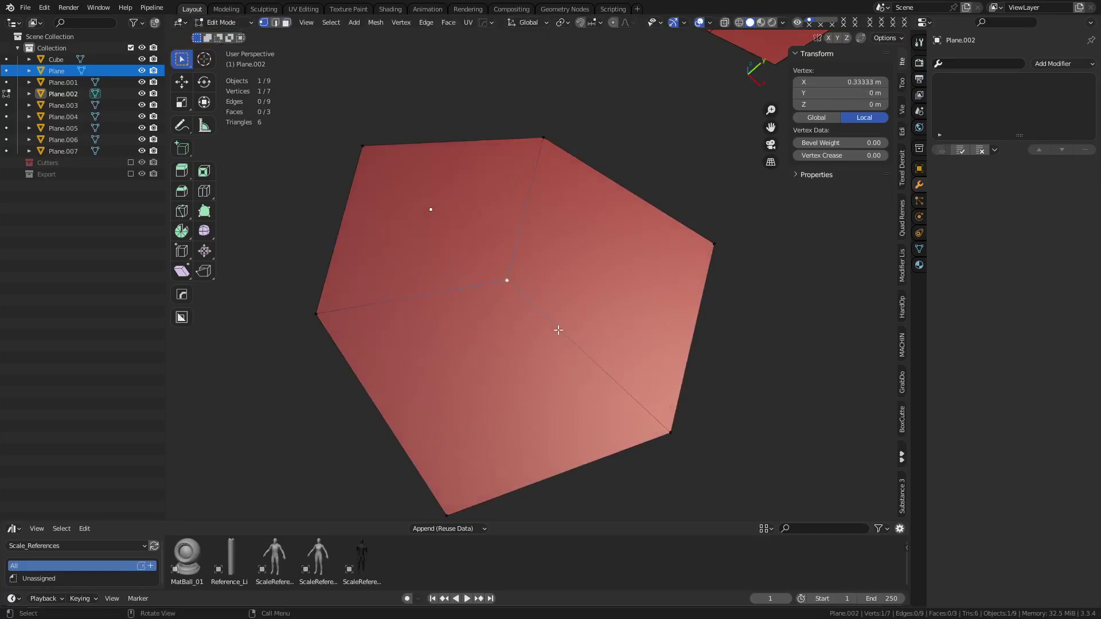
Step: Select the three edges meeting at the hexagon's centre and return to Object Mode
{"action": "key", "text": "2"}
{"action": "left_click", "coordinate": [483, 284]}
{"action": "left_click", "coordinate": [517, 241], "text": "shift"}
{"action": "left_click", "coordinate": [534, 313], "text": "shift"}
{"action": "scroll", "coordinate": [488, 270], "scroll_direction": "down", "scroll_amount": 8}
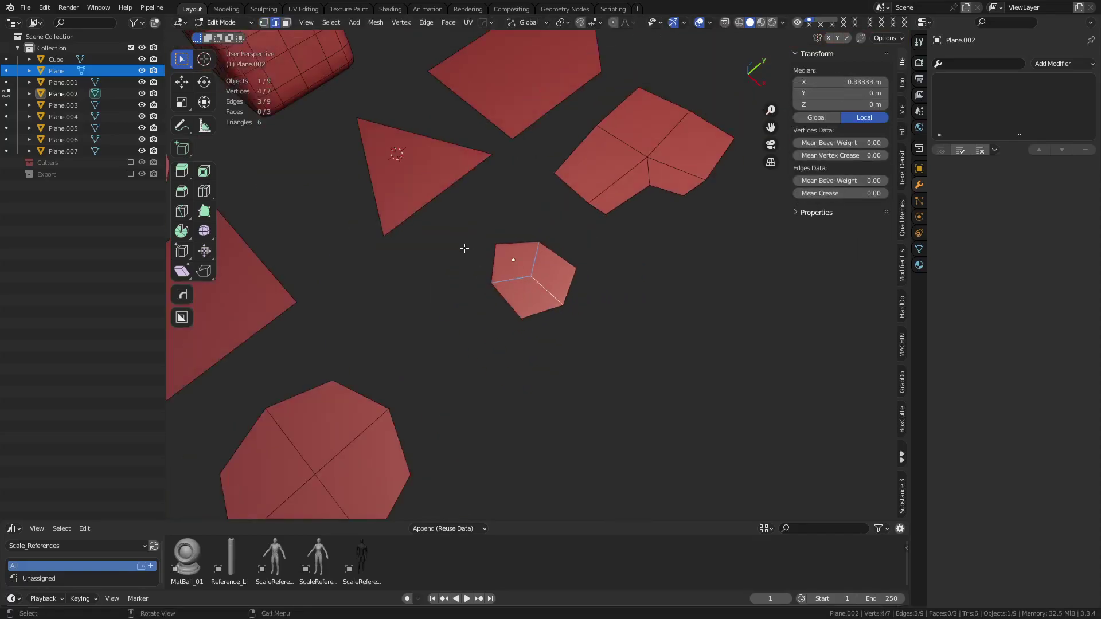
{"action": "key", "text": "Tab"}
Step: Open the rounded cube in Edit Mode
{"action": "middle_click_drag", "start_coordinate": [340, 266], "coordinate": [630, 306], "text": "shift"}
{"action": "left_click", "coordinate": [383, 194]}
{"action": "middle_click", "coordinate": [383, 194], "text": "alt"}
{"action": "scroll", "coordinate": [505, 281], "scroll_direction": "up", "scroll_amount": 4}
{"action": "key", "text": "Tab"}
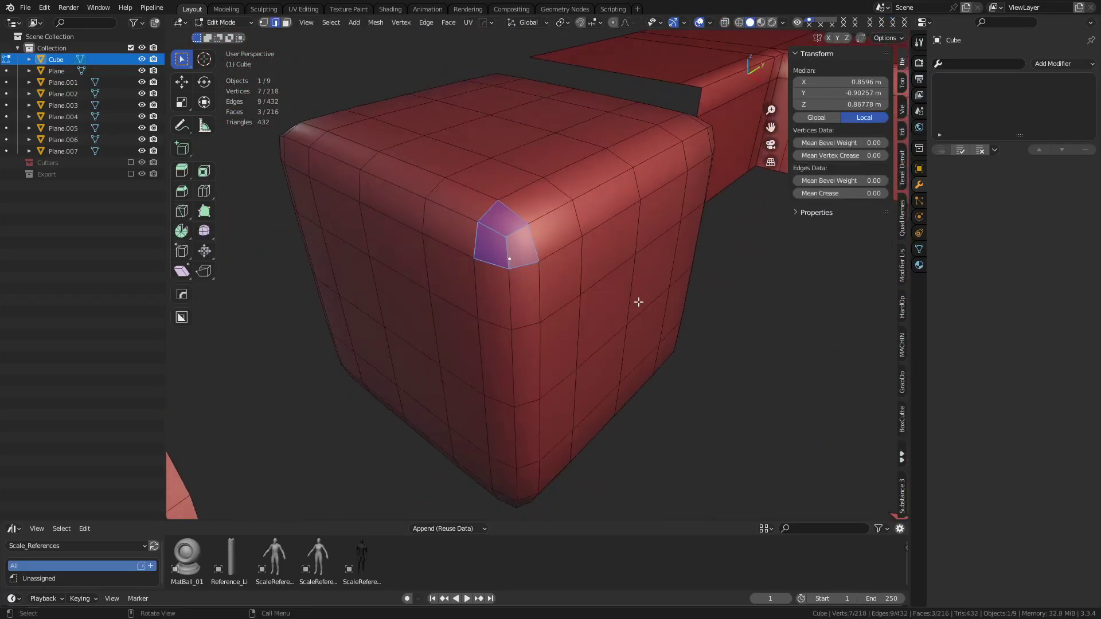
Step: Select the three faces meeting at the cube's near top corner and frame them
{"action": "key", "text": "3"}
{"action": "left_click", "coordinate": [498, 220]}
{"action": "left_click", "coordinate": [496, 246], "text": "shift"}
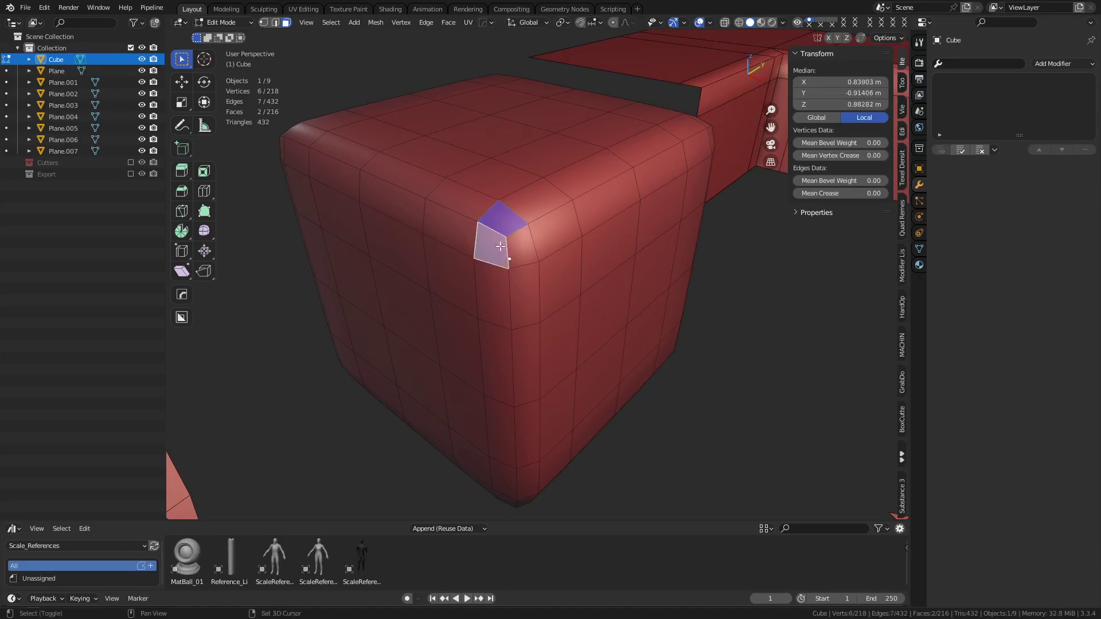
{"action": "left_click", "coordinate": [515, 247], "text": "shift"}
{"action": "key", "text": "grave"}
{"action": "left_click", "coordinate": [553, 293]}
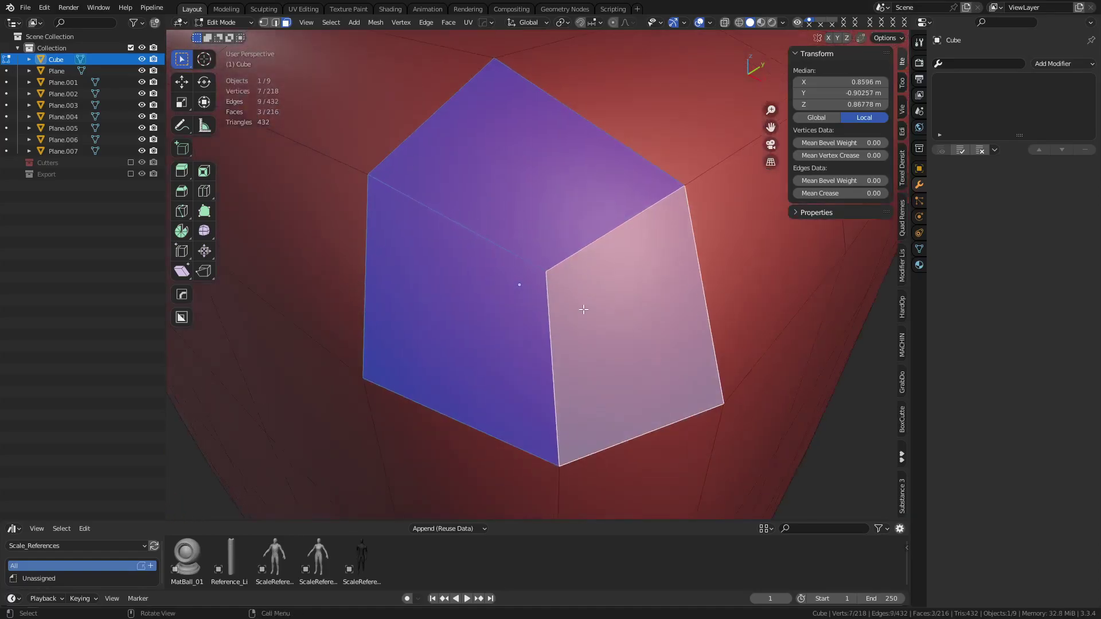
Step: Select the vertex shared by the cube's three corner faces and try to move it
{"action": "key", "text": "1"}
{"action": "key", "text": "alt+a"}
{"action": "left_click", "coordinate": [547, 270]}
{"action": "key", "text": "g"}
{"action": "right_click", "coordinate": [526, 293]}
Step: Reselect the three faces at the cube's rounded corner and return to Object Mode
{"action": "key", "text": "3"}
{"action": "left_click", "coordinate": [498, 303]}
{"action": "left_click", "coordinate": [530, 218], "text": "shift"}
{"action": "left_click", "coordinate": [627, 256], "text": "shift"}
{"action": "scroll", "coordinate": [651, 283], "scroll_direction": "down", "scroll_amount": 8}
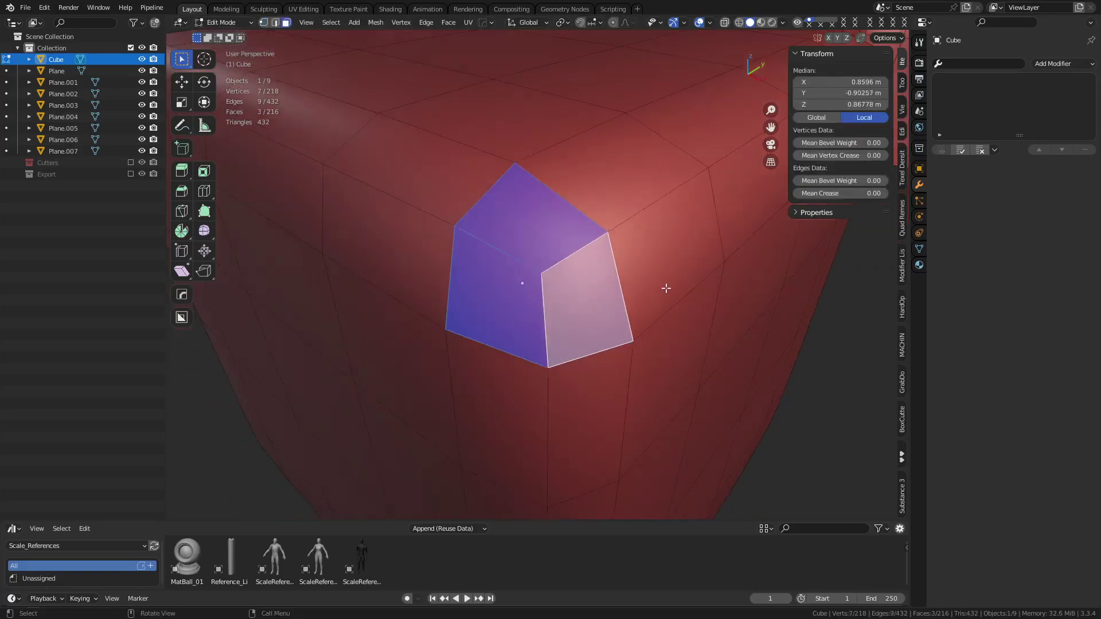
{"action": "key", "text": "ctrl+Tab"}
{"action": "left_click", "coordinate": [676, 319]}
Step: Open the five-sided single-face plane in Edit Mode and select its whole mesh
{"action": "scroll", "coordinate": [745, 320], "scroll_direction": "down", "scroll_amount": 6}
{"action": "middle_click_drag", "start_coordinate": [785, 323], "coordinate": [516, 339], "text": "shift"}
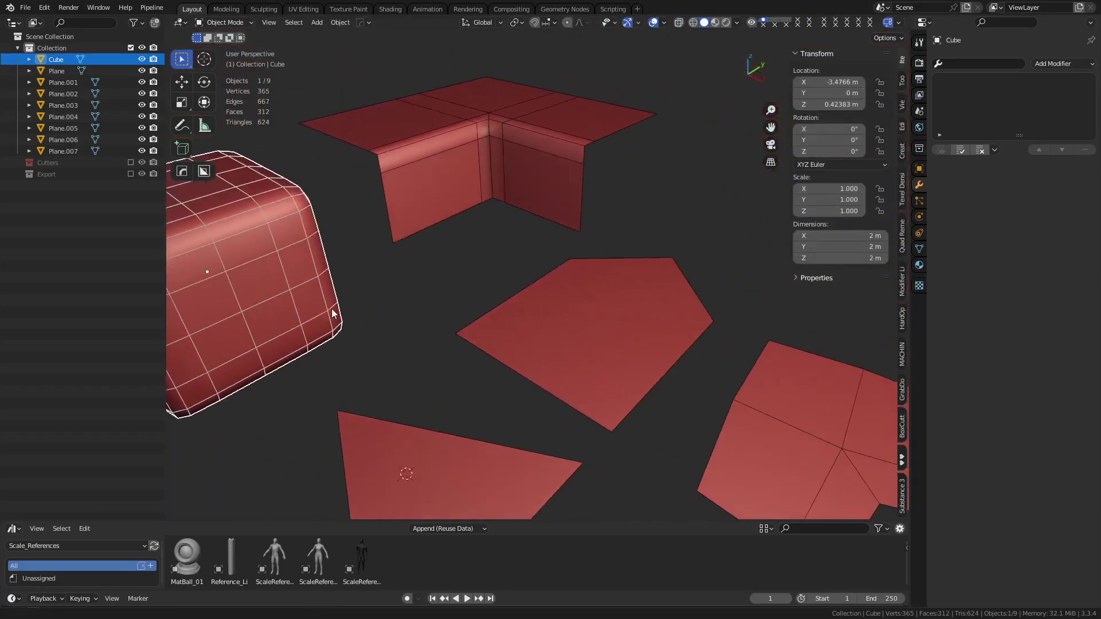
{"action": "left_click", "coordinate": [608, 345]}
{"action": "key", "text": "grave"}
{"action": "left_click", "coordinate": [521, 370]}
{"action": "scroll", "coordinate": [510, 379], "scroll_direction": "up", "scroll_amount": 1}
{"action": "key", "text": "Tab"}
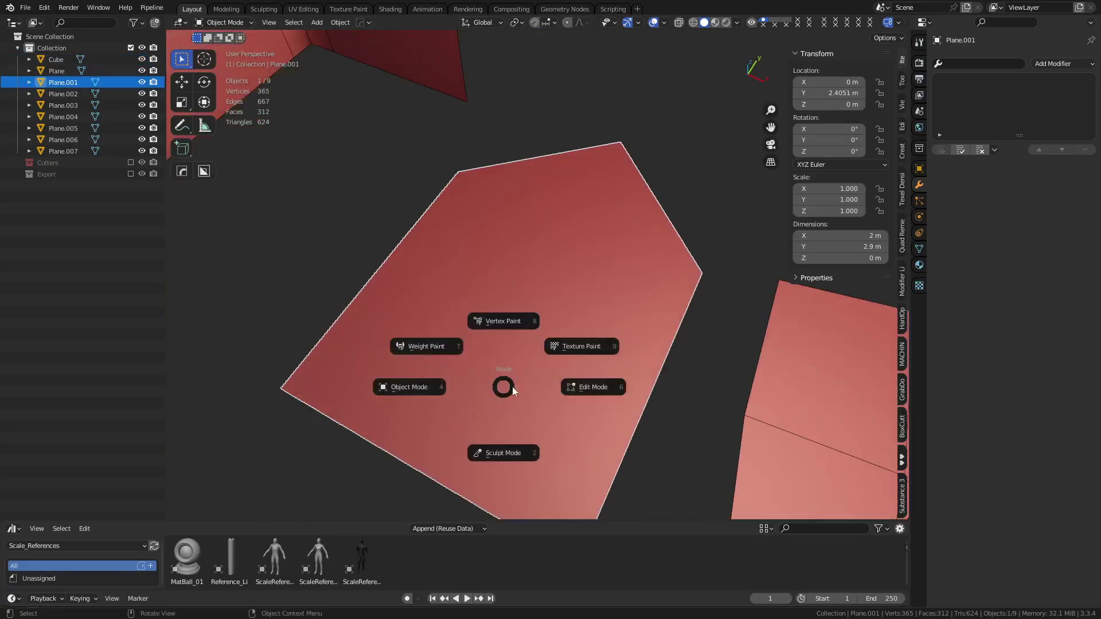
{"action": "left_click", "coordinate": [570, 386]}
{"action": "scroll", "coordinate": [582, 356], "scroll_direction": "up", "scroll_amount": 2}
{"action": "key", "text": "a"}
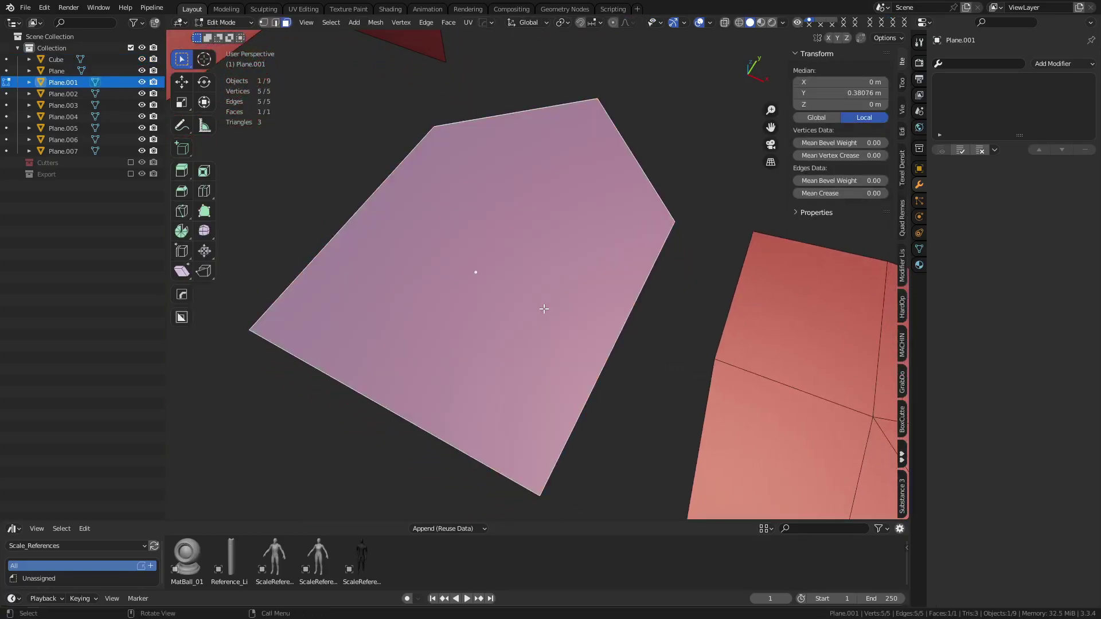
Step: Step through the five-sided plane's corners in vertex mode, selecting them one at a time
{"action": "key", "text": "1"}
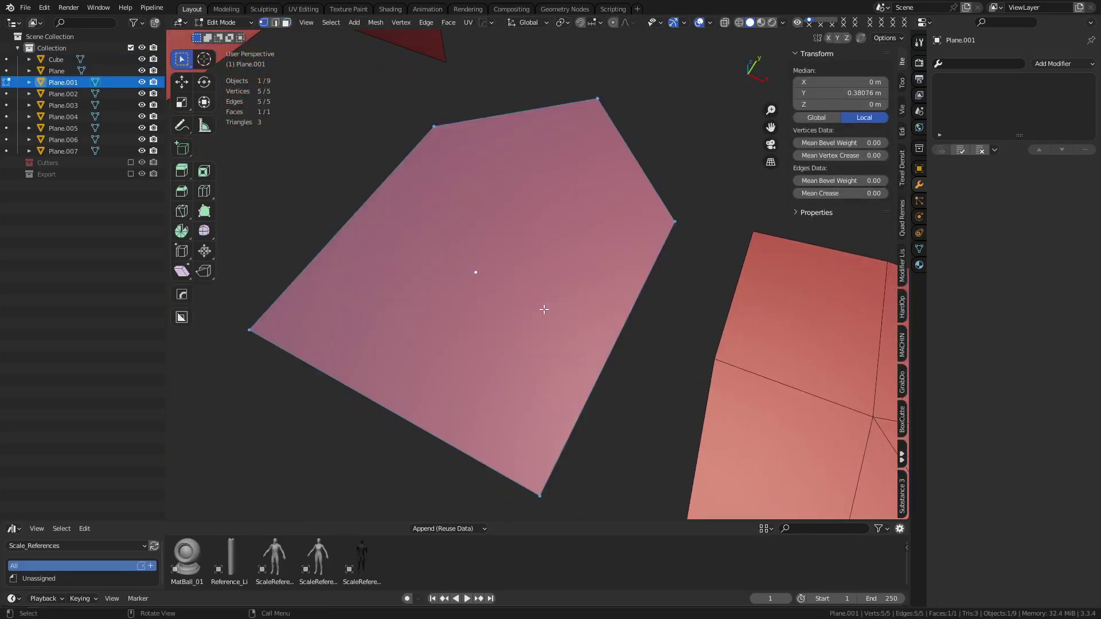
{"action": "left_click", "coordinate": [242, 334]}
{"action": "left_click", "coordinate": [434, 116]}
{"action": "left_click", "coordinate": [596, 100]}
{"action": "left_click", "coordinate": [651, 222]}
Step: Switch Edit Mode to the neighbouring L-shaped mesh made of five quads
{"action": "scroll", "coordinate": [570, 345], "scroll_direction": "down", "scroll_amount": 5}
{"action": "scroll", "coordinate": [526, 322], "scroll_direction": "up", "scroll_amount": 5}
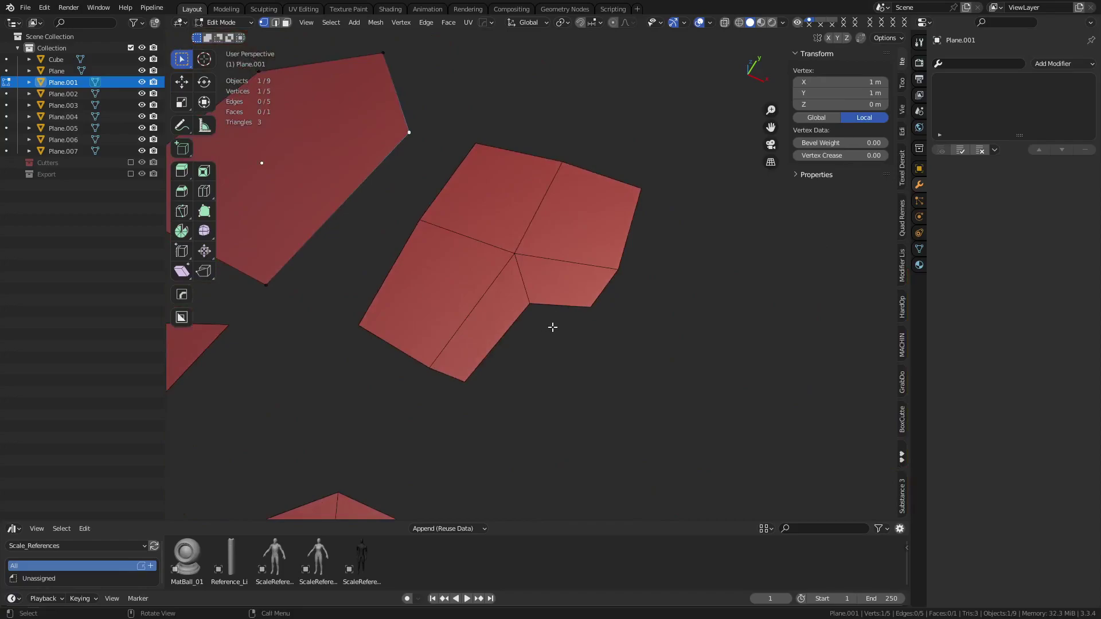
{"action": "middle_click_drag", "start_coordinate": [550, 327], "coordinate": [323, 86]}
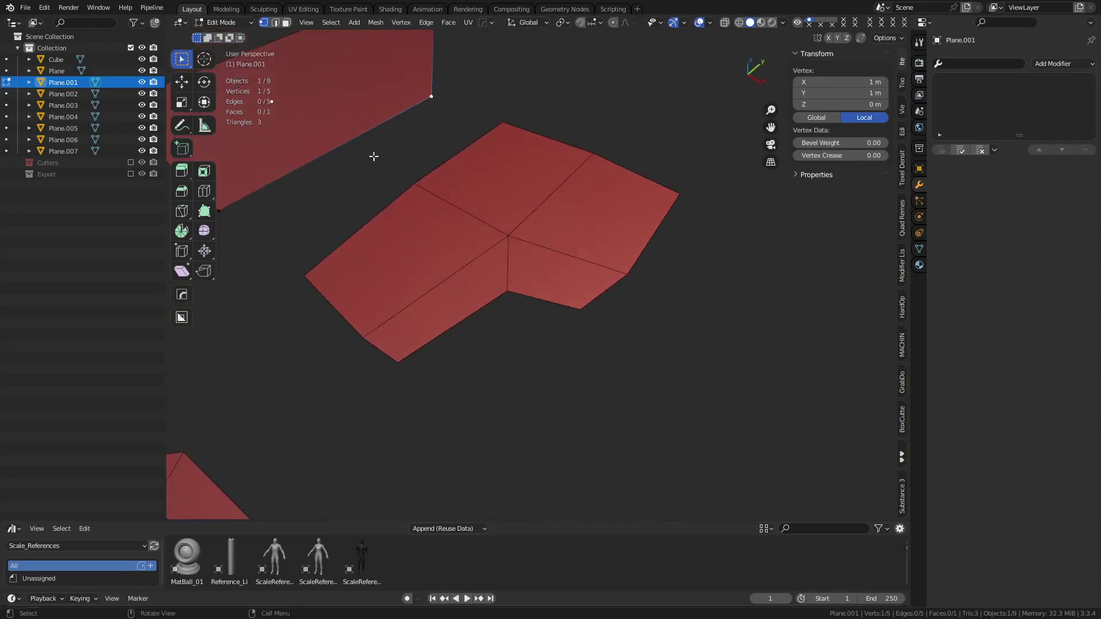
{"action": "middle_click_drag", "start_coordinate": [405, 151], "coordinate": [317, 185]}
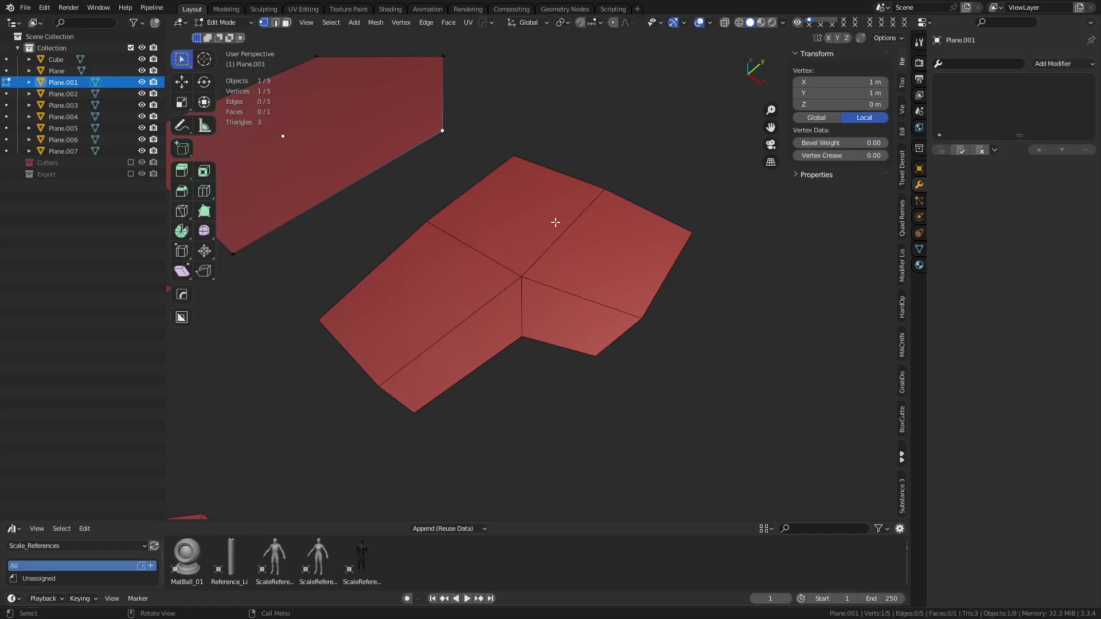
{"action": "key", "text": "alt+q"}
Step: Select all five faces surrounding the L-shaped mesh's central vertex
{"action": "key", "text": "3"}
{"action": "left_click", "coordinate": [460, 285]}
{"action": "left_click", "coordinate": [487, 322], "text": "shift"}
{"action": "left_click", "coordinate": [516, 235], "text": "shift"}
{"action": "left_click", "coordinate": [579, 260], "text": "shift"}
{"action": "left_click", "coordinate": [544, 313], "text": "shift"}
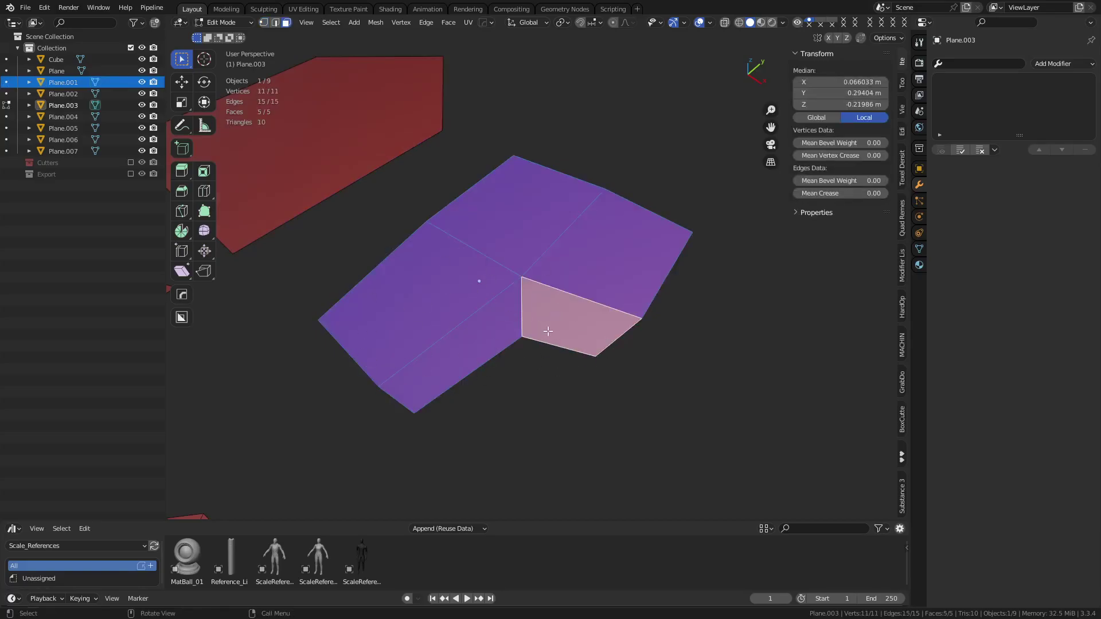
Step: Select the L-shaped mesh's central vertex and try to move it
{"action": "key", "text": "1"}
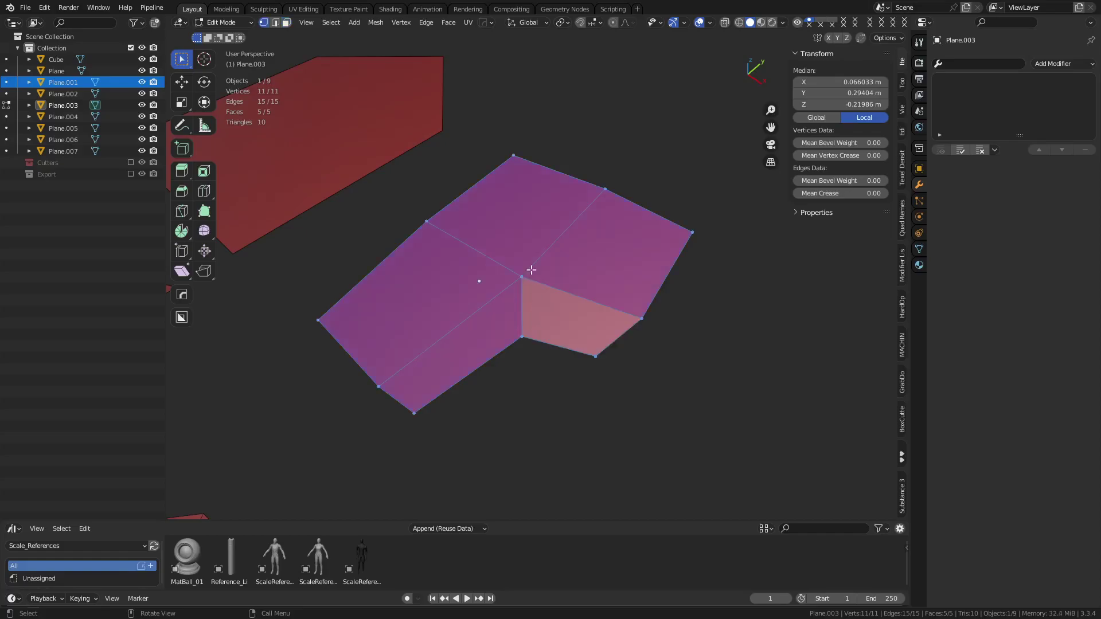
{"action": "left_click", "coordinate": [524, 278]}
{"action": "key", "text": "g"}
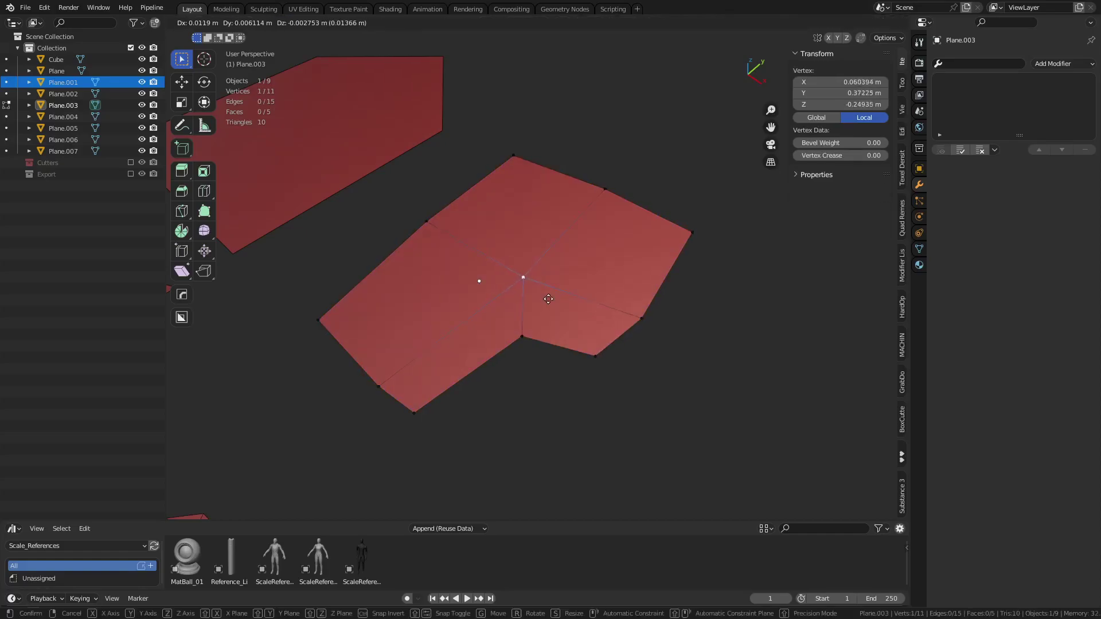
{"action": "left_click", "coordinate": [548, 297]}
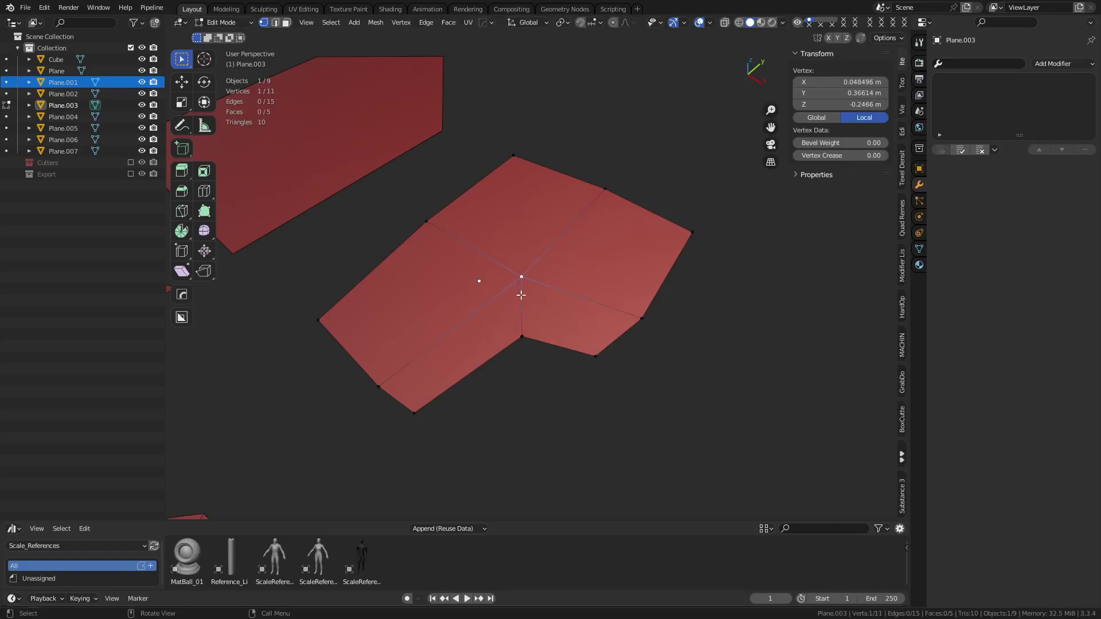
Step: Select the five edges radiating from the L-shaped mesh's central vertex
{"action": "key", "text": "2"}
{"action": "left_click", "coordinate": [501, 291]}
{"action": "left_click", "coordinate": [502, 268], "text": "shift"}
{"action": "left_click", "coordinate": [519, 299], "text": "shift"}
{"action": "left_click", "coordinate": [552, 284], "text": "shift"}
{"action": "left_click", "coordinate": [545, 254], "text": "shift"}
Step: Reselect the L-shaped mesh's five faces in face mode and return to Object Mode
{"action": "key", "text": "3"}
{"action": "left_click", "coordinate": [498, 325]}
{"action": "left_click", "coordinate": [491, 281], "text": "shift"}
{"action": "left_click", "coordinate": [519, 244], "text": "shift"}
{"action": "left_click", "coordinate": [577, 270], "text": "shift"}
{"action": "left_click", "coordinate": [563, 324], "text": "shift"}
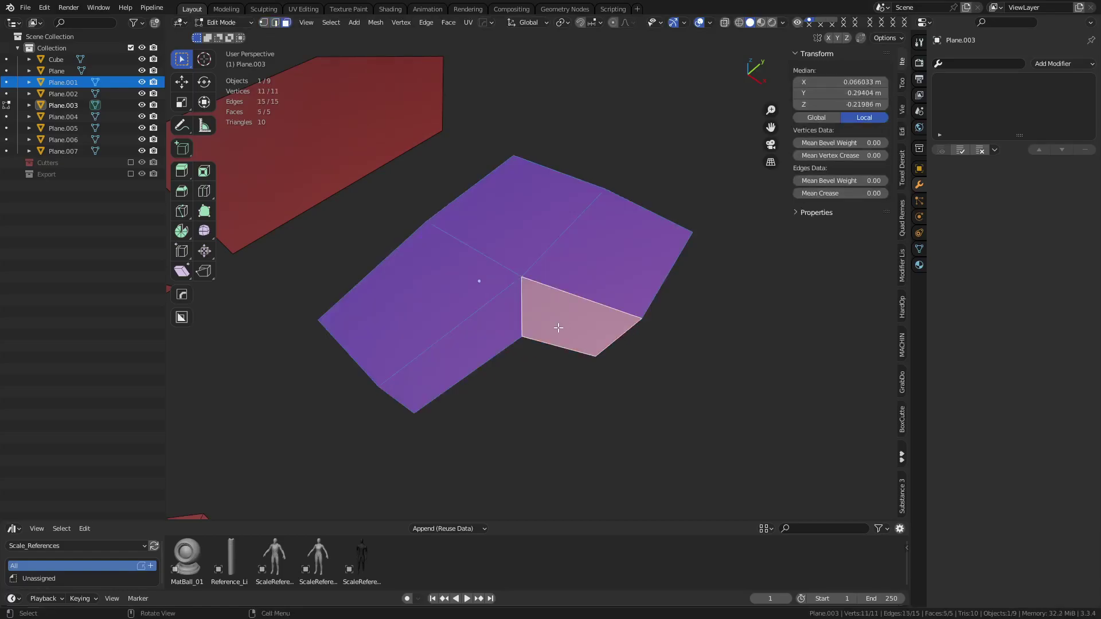
{"action": "scroll", "coordinate": [584, 307], "scroll_direction": "down", "scroll_amount": 3}
{"action": "key", "text": "ctrl+Tab"}
{"action": "left_click", "coordinate": [497, 310]}
Step: Frame the bevelled inner-corner mesh behind the cube and open it in Edit Mode
{"action": "middle_click_drag", "start_coordinate": [454, 201], "coordinate": [692, 435], "text": "shift"}
{"action": "left_click", "coordinate": [569, 272]}
{"action": "key", "text": "grave"}
{"action": "left_click", "coordinate": [608, 321]}
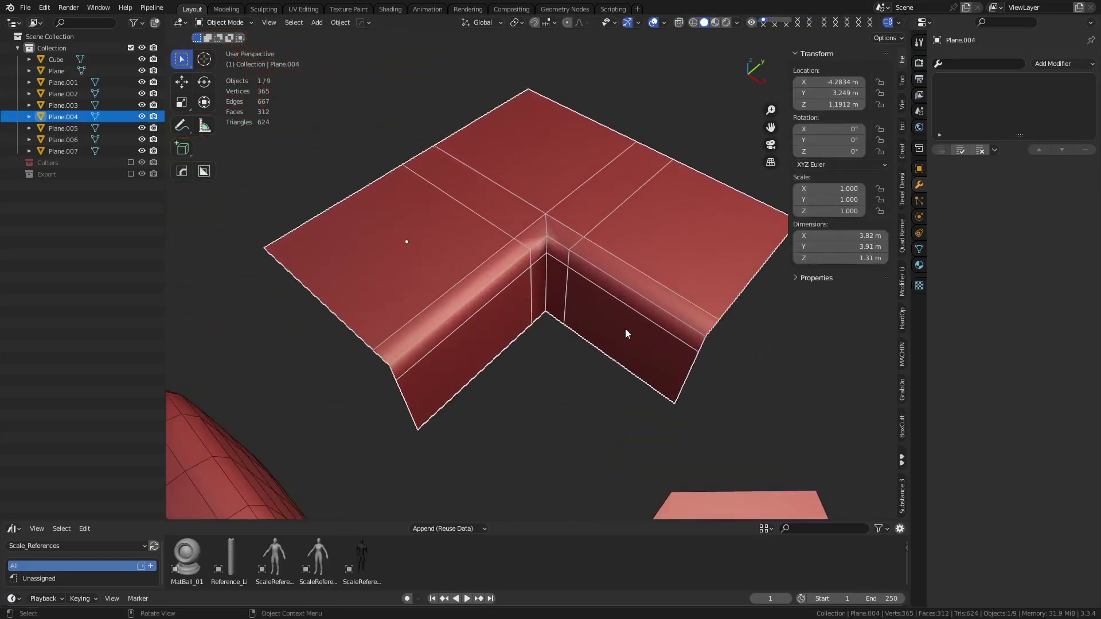
{"action": "scroll", "coordinate": [570, 335], "scroll_direction": "up", "scroll_amount": 3}
{"action": "key", "text": "ctrl+Tab"}
{"action": "left_click", "coordinate": [591, 372]}
Step: Select the five faces around the pole vertex at the inner-corner mesh's top surface
{"action": "left_click", "coordinate": [494, 320]}
{"action": "left_click", "coordinate": [477, 291], "text": "shift"}
{"action": "left_click", "coordinate": [528, 228], "text": "shift"}
{"action": "left_click", "coordinate": [586, 260], "text": "shift"}
{"action": "left_click", "coordinate": [547, 313], "text": "shift"}
{"action": "middle_click_drag", "start_coordinate": [715, 360], "coordinate": [543, 344]}
{"action": "scroll", "coordinate": [609, 401], "scroll_direction": "down", "scroll_amount": 5}
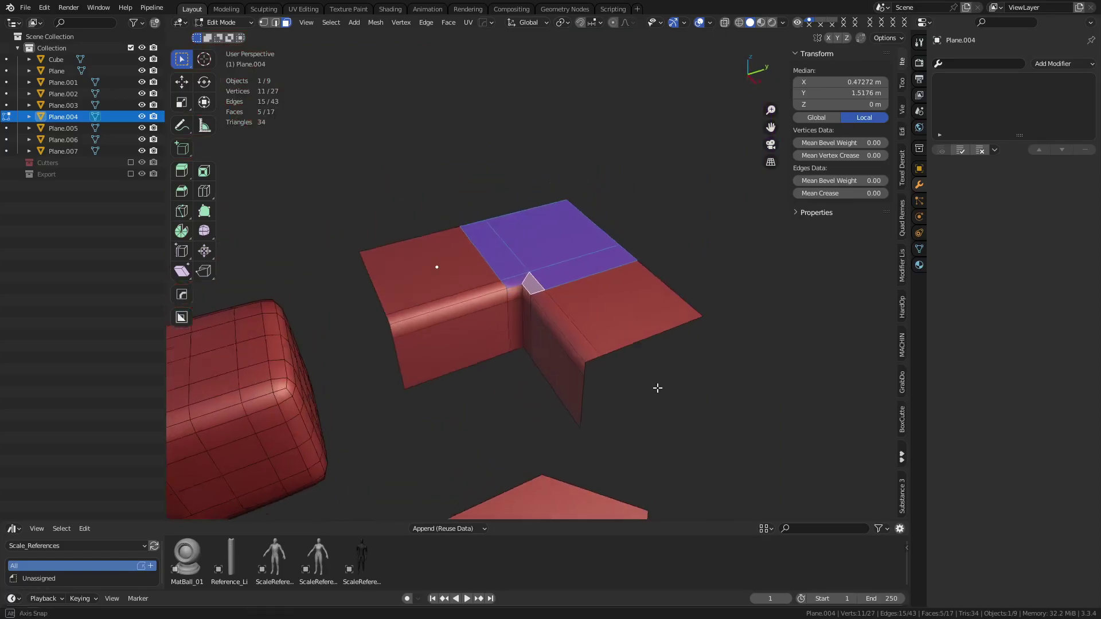
Step: Return to Object Mode, give the inner-corner mesh a level 2 Subdivision modifier, and clear the selection
{"action": "key", "text": "Tab"}
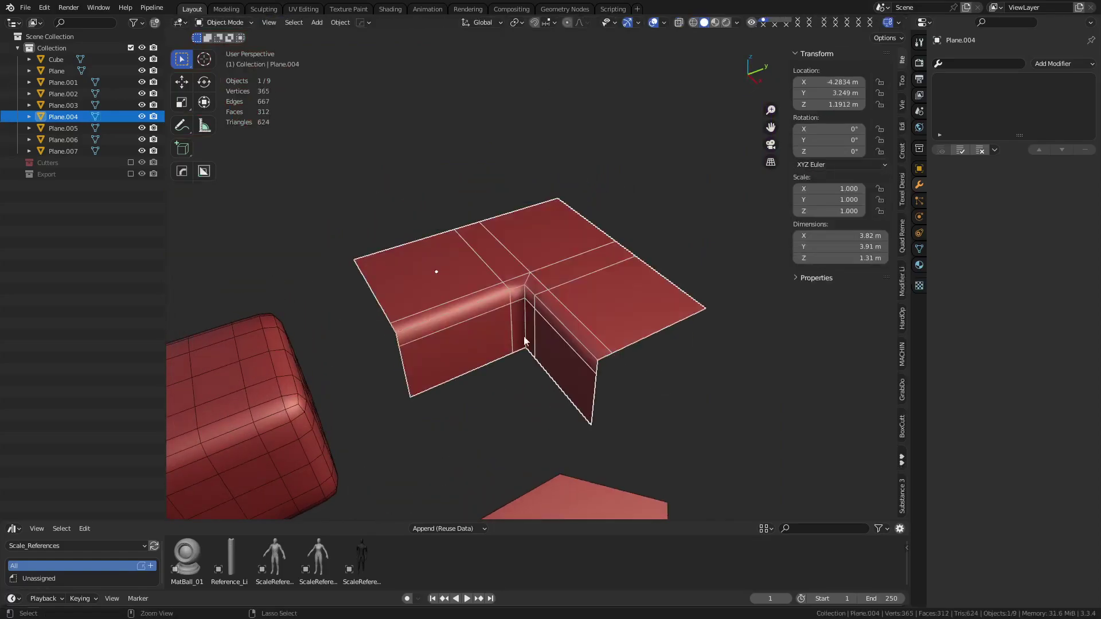
{"action": "key", "text": "ctrl+2"}
{"action": "left_click", "coordinate": [521, 388]}
{"action": "scroll", "coordinate": [515, 383], "scroll_direction": "up", "scroll_amount": 5}
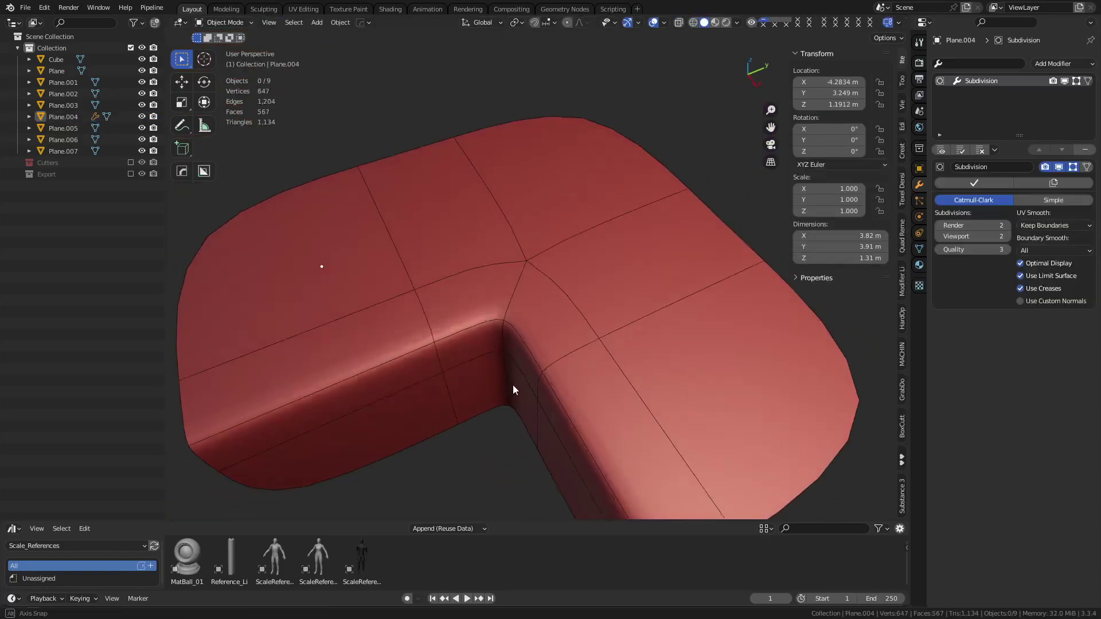
{"action": "middle_click_drag", "start_coordinate": [528, 374], "coordinate": [601, 327], "text": "shift"}
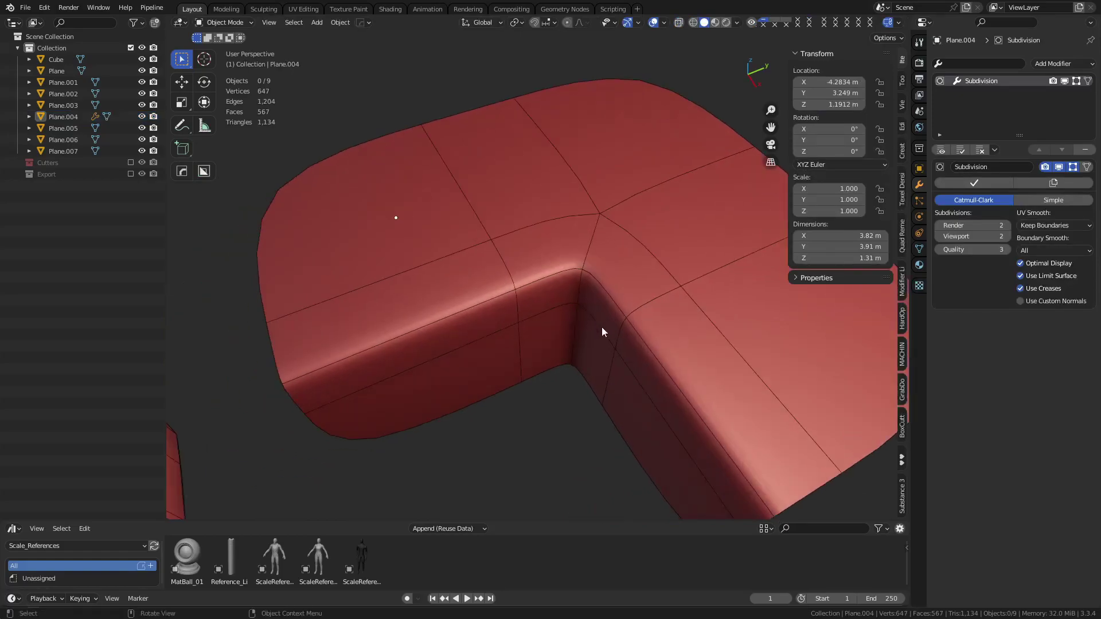
Step: Add a cube and move it away from the example meshes to about X -10.06 m, Z 6.91 m
{"action": "scroll", "coordinate": [602, 327], "scroll_direction": "down", "scroll_amount": 8}
{"action": "middle_click_drag", "start_coordinate": [590, 411], "coordinate": [650, 203], "text": "shift"}
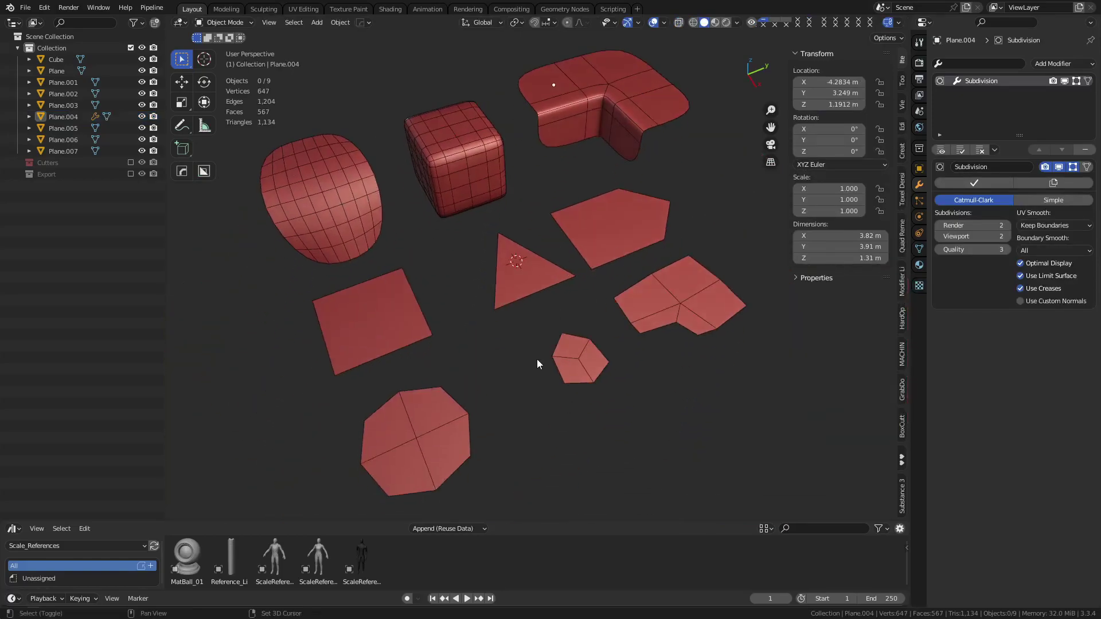
{"action": "key", "text": "shift+a"}
{"action": "mouse_move", "coordinate": [537, 360]}
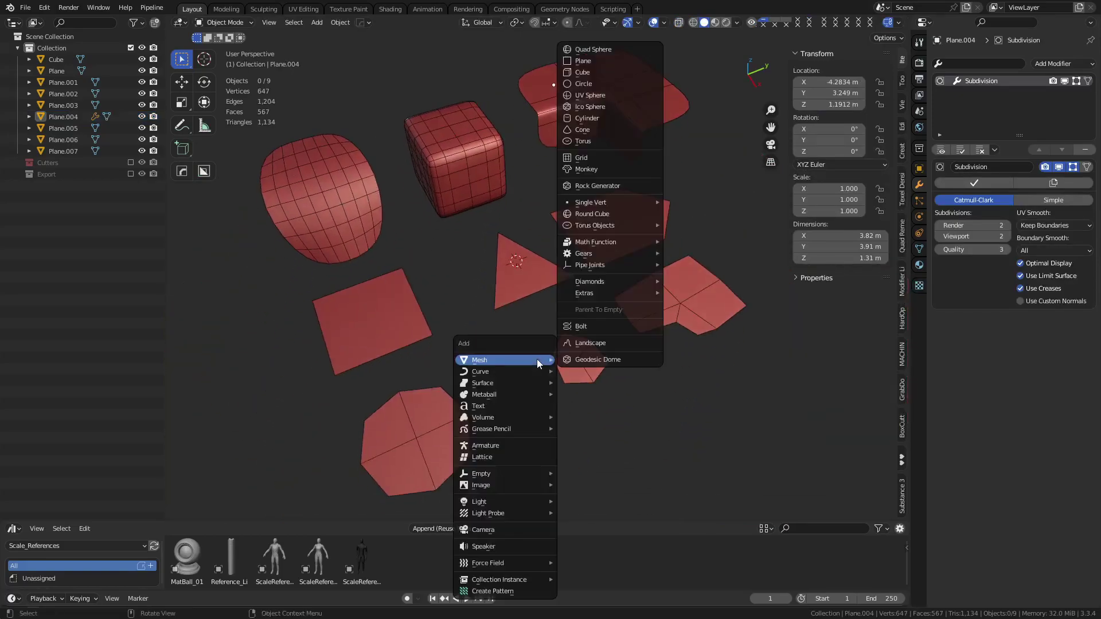
{"action": "left_click", "coordinate": [635, 72]}
{"action": "key", "text": "KP_1"}
{"action": "key", "text": "g"}
{"action": "left_click", "coordinate": [370, 76]}
Step: Open the new cube in Edit Mode and extrude its -Y side face outward
{"action": "key", "text": "grave"}
{"action": "left_click", "coordinate": [604, 162]}
{"action": "middle_click_drag", "start_coordinate": [608, 153], "coordinate": [524, 228]}
{"action": "scroll", "coordinate": [524, 229], "scroll_direction": "down", "scroll_amount": 5}
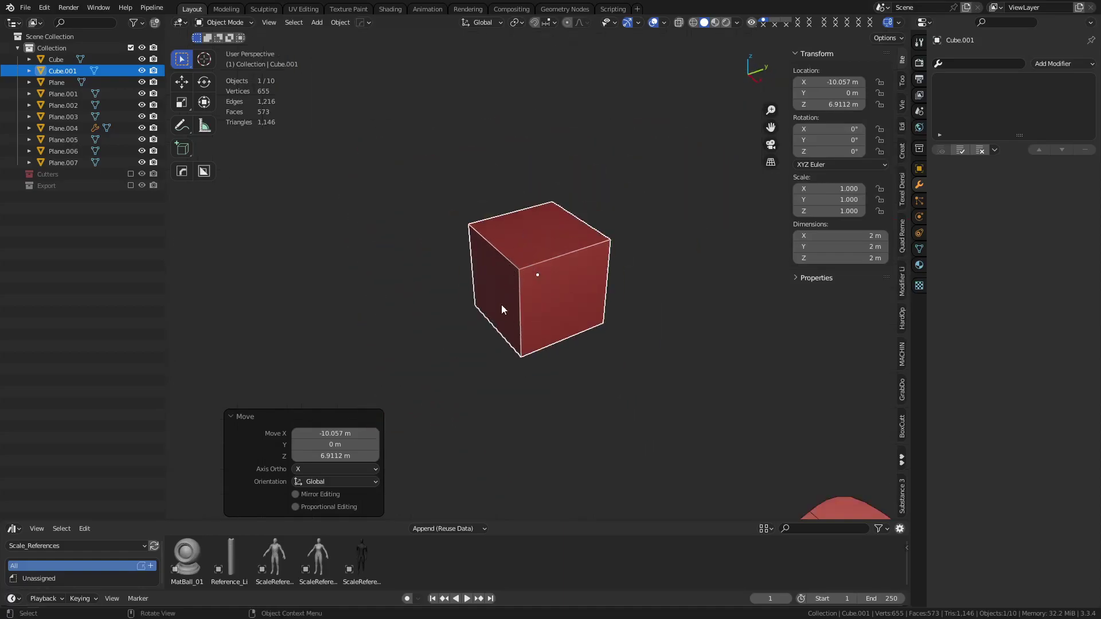
{"action": "middle_click_drag", "start_coordinate": [553, 318], "coordinate": [513, 214]}
{"action": "key", "text": "Tab"}
{"action": "left_click", "coordinate": [491, 231]}
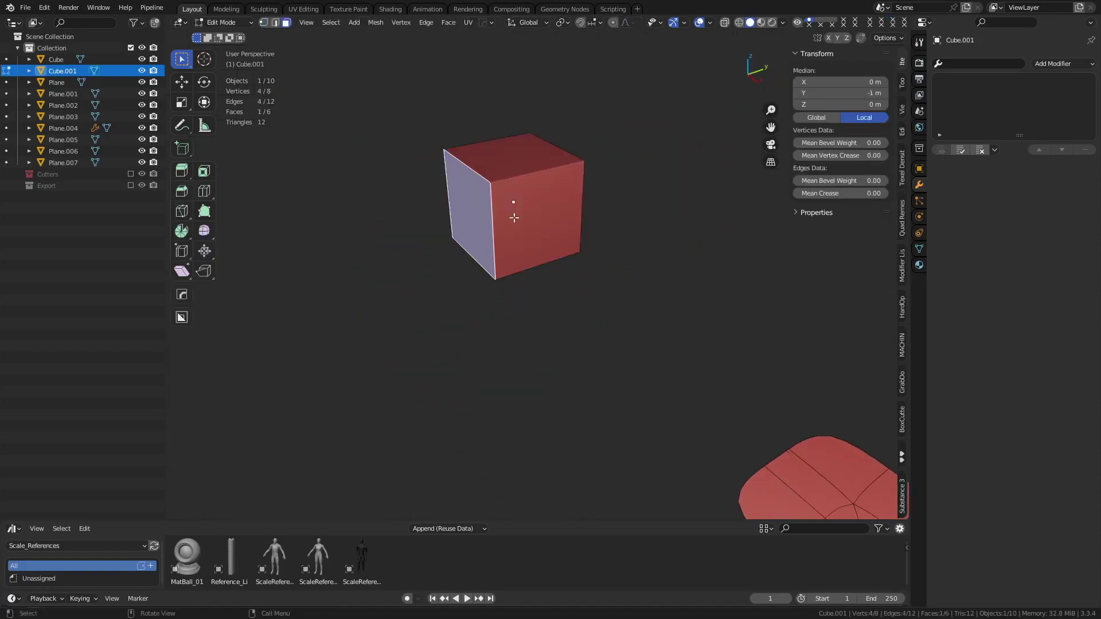
{"action": "key", "text": "e"}
{"action": "left_click", "coordinate": [425, 243]}
Step: Edge-slide the extrusion's outer upper edge fully back onto the cube's original top edge to form a wedge
{"action": "key", "text": "2"}
{"action": "left_click", "coordinate": [389, 187]}
{"action": "key", "text": "g"}
{"action": "key", "text": "g"}
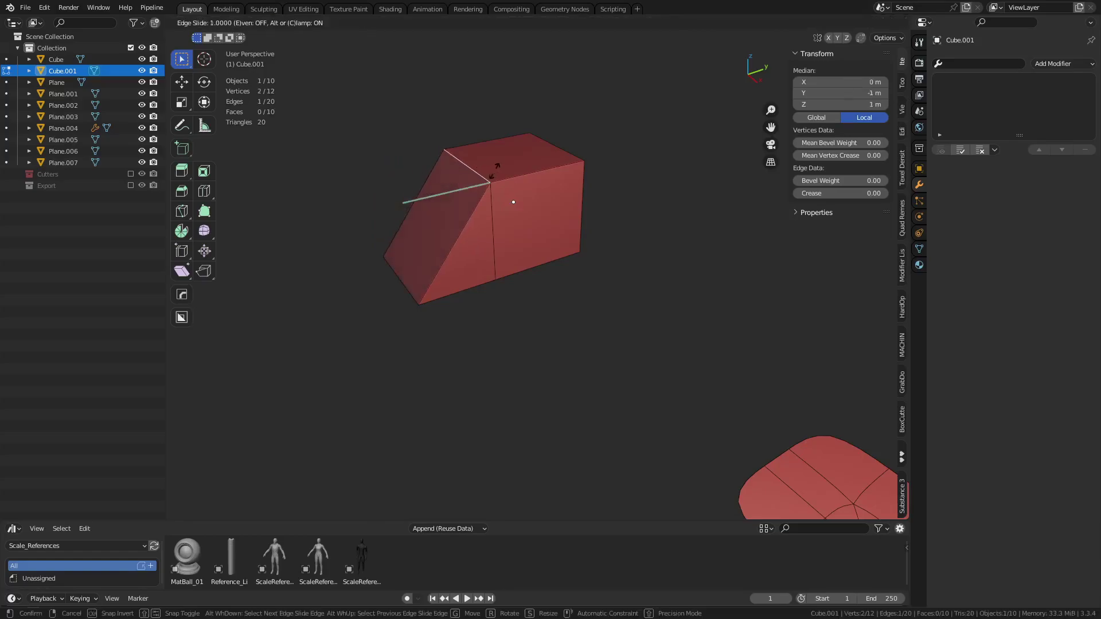
{"action": "left_click", "coordinate": [598, 154]}
Step: Extrude the mesh's two bottom faces downward and return to Object Mode
{"action": "middle_click_drag", "start_coordinate": [534, 304], "coordinate": [587, 207]}
{"action": "left_click", "coordinate": [487, 243]}
{"action": "key", "text": "3"}
{"action": "left_click", "coordinate": [470, 244]}
{"action": "left_click", "coordinate": [504, 258], "text": "shift"}
{"action": "key", "text": "g"}
{"action": "right_click", "coordinate": [540, 257]}
{"action": "key", "text": "e"}
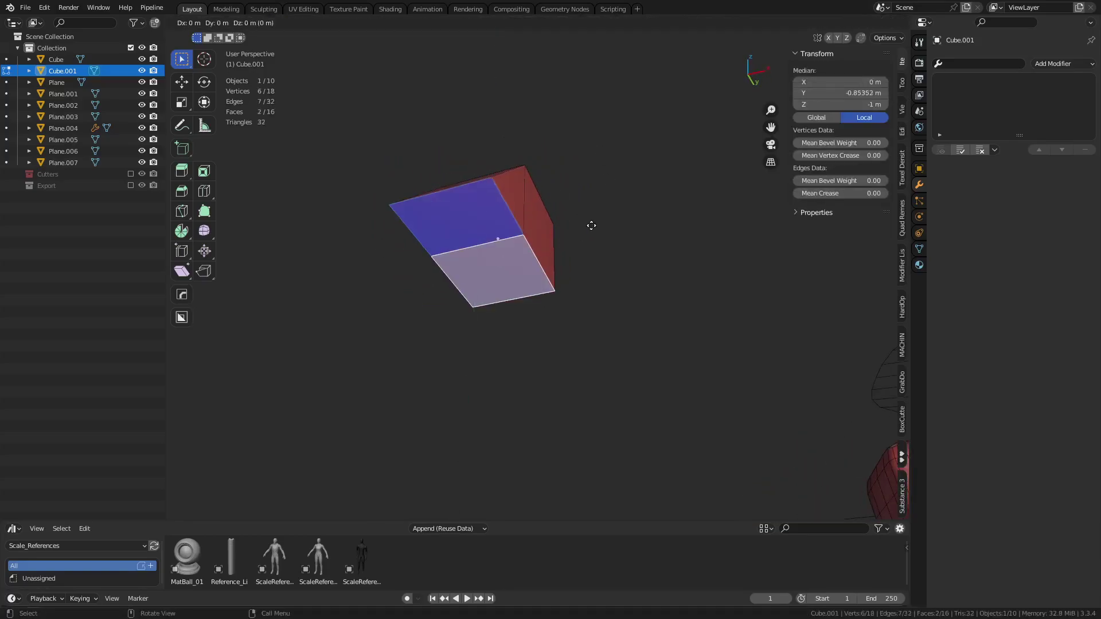
{"action": "left_click", "coordinate": [636, 418]}
{"action": "middle_click_drag", "start_coordinate": [637, 418], "coordinate": [533, 336]}
{"action": "key", "text": "ctrl+Tab"}
{"action": "left_click", "coordinate": [621, 313]}
Step: Merge all of the mesh's vertices by distance in Edit Mode
{"action": "middle_click_drag", "start_coordinate": [588, 258], "coordinate": [579, 306]}
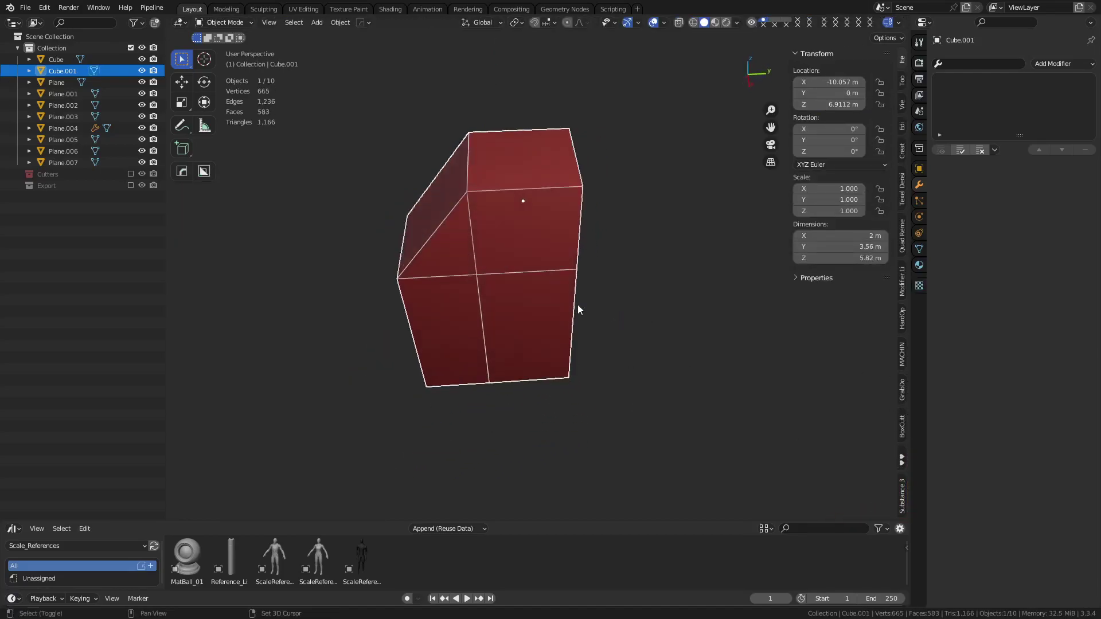
{"action": "key", "text": "ctrl+Tab"}
{"action": "left_click", "coordinate": [602, 308]}
{"action": "key", "text": "m"}
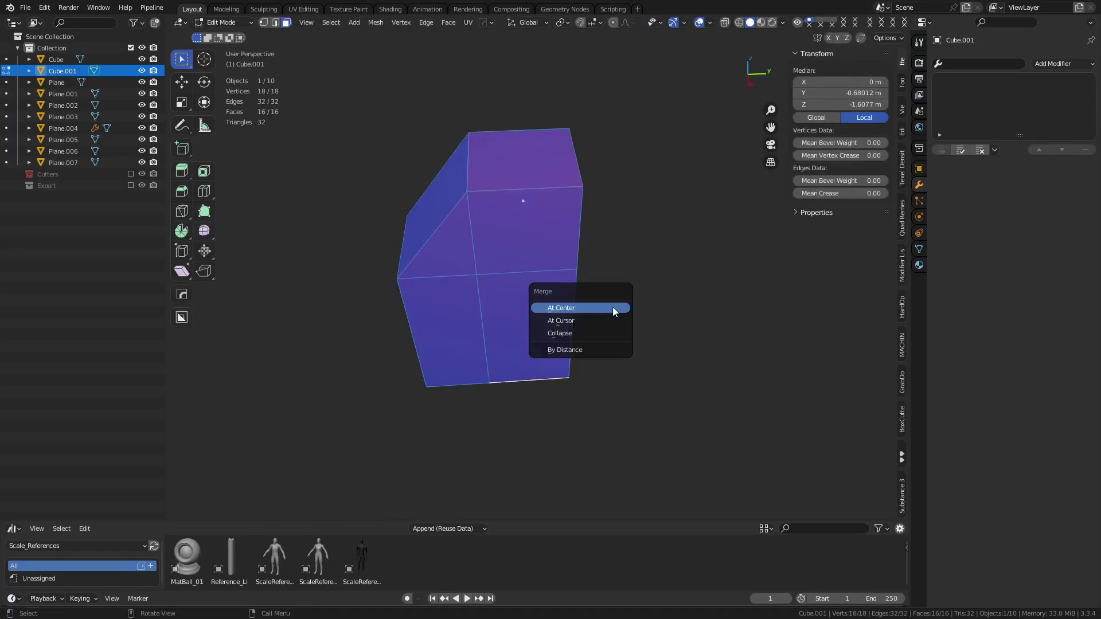
{"action": "left_click", "coordinate": [608, 351]}
Step: Extrude the two stacked faces opposite the wedge outward by about 2.22 m
{"action": "middle_click_drag", "start_coordinate": [550, 356], "coordinate": [521, 342]}
{"action": "middle_click_drag", "start_coordinate": [556, 292], "coordinate": [441, 230]}
{"action": "left_click", "coordinate": [528, 229]}
{"action": "left_click", "coordinate": [542, 252], "text": "shift"}
{"action": "key", "text": "e"}
{"action": "left_click", "coordinate": [630, 299]}
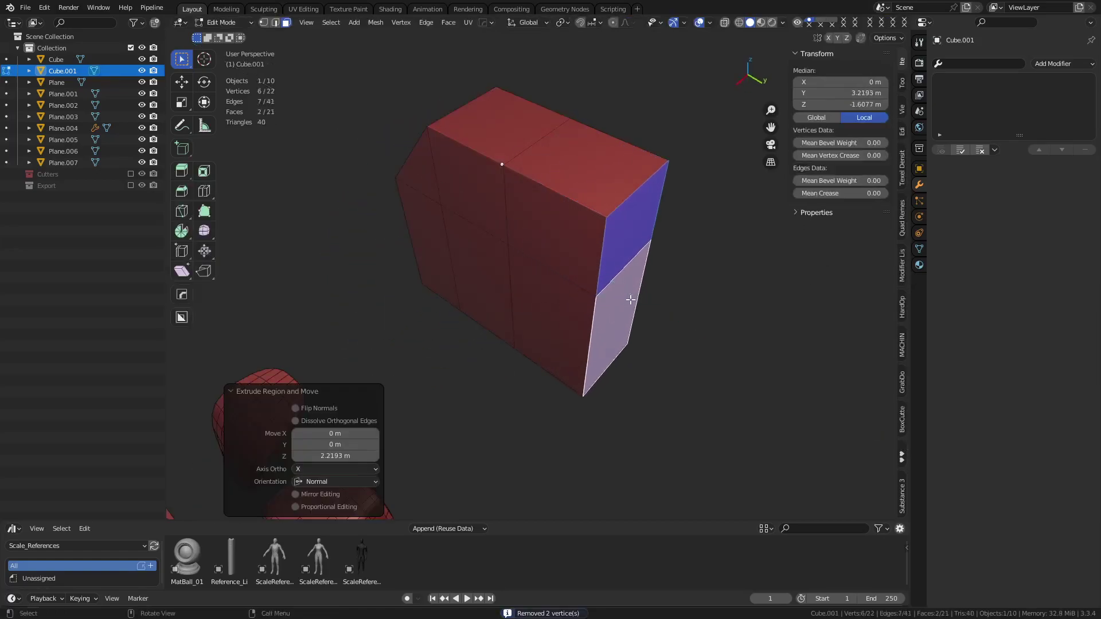
Step: Extrude the new block's two stacked side faces outward into an L-shape and return to Object Mode
{"action": "left_click", "coordinate": [565, 245]}
{"action": "left_click", "coordinate": [539, 312], "text": "shift"}
{"action": "key", "text": "e"}
{"action": "left_click", "coordinate": [479, 344]}
{"action": "key", "text": "ctrl+Tab"}
{"action": "left_click", "coordinate": [441, 341]}
{"action": "middle_click_drag", "start_coordinate": [400, 350], "coordinate": [596, 306]}
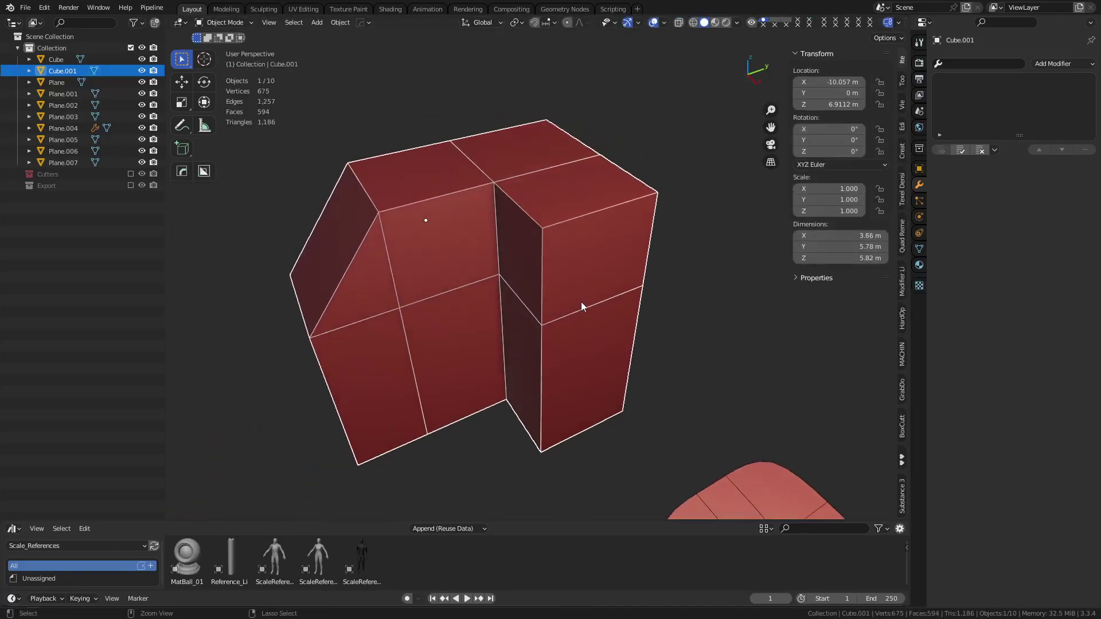
Step: Add a level 1 Subdivision modifier to the L-shaped block and disable its display in Edit Mode
{"action": "key", "text": "ctrl+1"}
{"action": "key", "text": "ctrl+Tab"}
{"action": "left_click", "coordinate": [609, 290]}
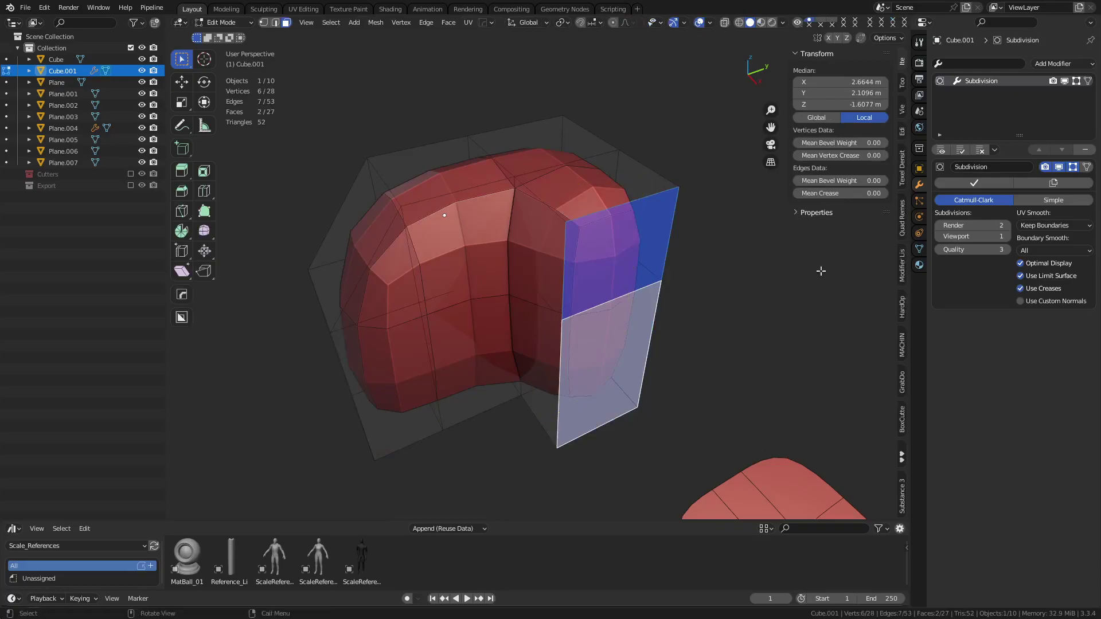
{"action": "left_click", "coordinate": [1073, 167]}
{"action": "middle_click_drag", "start_coordinate": [535, 357], "coordinate": [568, 290]}
Step: Add a horizontal loop cut near the block's base, and undo the extra cut just below the middle edge loop
{"action": "key", "text": "ctrl+r"}
{"action": "left_click", "coordinate": [552, 304]}
{"action": "left_click", "coordinate": [549, 298]}
{"action": "left_click", "coordinate": [552, 250]}
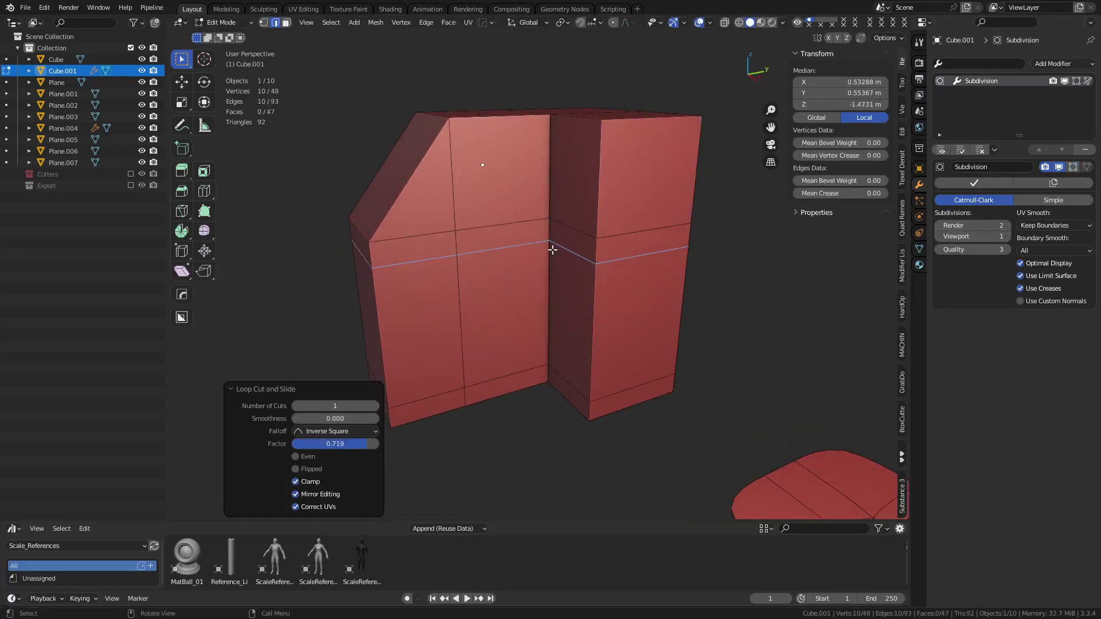
{"action": "key", "text": "ctrl+z"}
Step: Bevel the block's middle horizontal edge loop with two segments
{"action": "left_click", "coordinate": [438, 234], "text": "alt"}
{"action": "key", "text": "ctrl+b"}
{"action": "left_click", "coordinate": [688, 353]}
{"action": "key", "text": "ctrl+Tab"}
{"action": "key", "text": "Escape"}
{"action": "key", "text": "ctrl+r"}
{"action": "left_click", "coordinate": [431, 161]}
{"action": "right_click", "coordinate": [434, 157]}
{"action": "key", "text": "ctrl+z"}
{"action": "key", "text": "ctrl+r"}
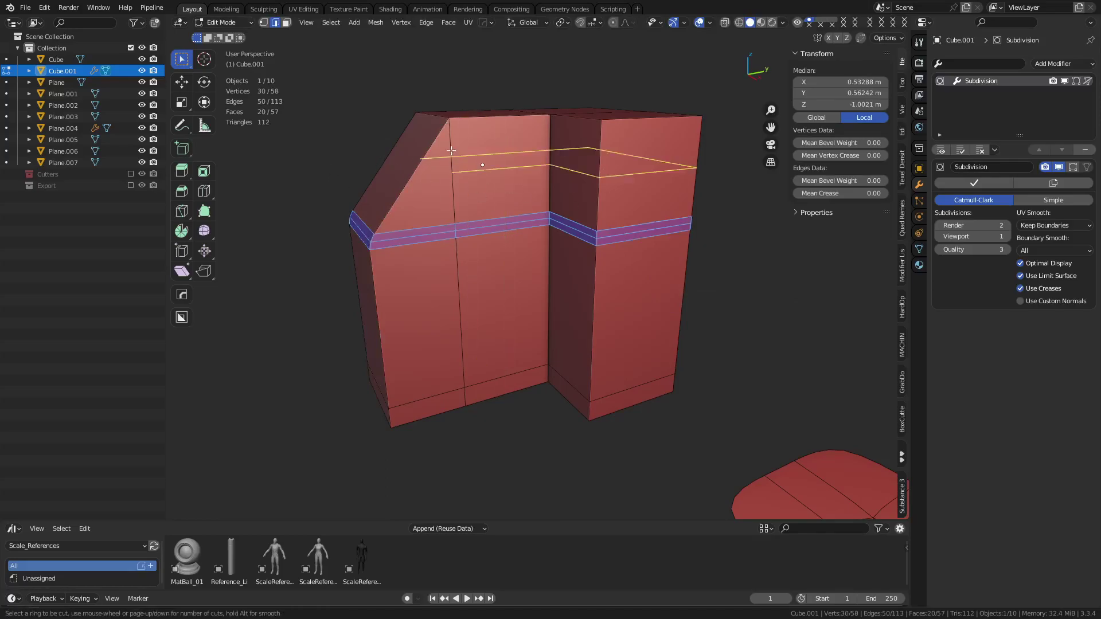
{"action": "key", "text": "Escape"}
Step: Knife a straight horizontal cut through the whole block between its top face and the bevelled middle band
{"action": "key", "text": "KP_3"}
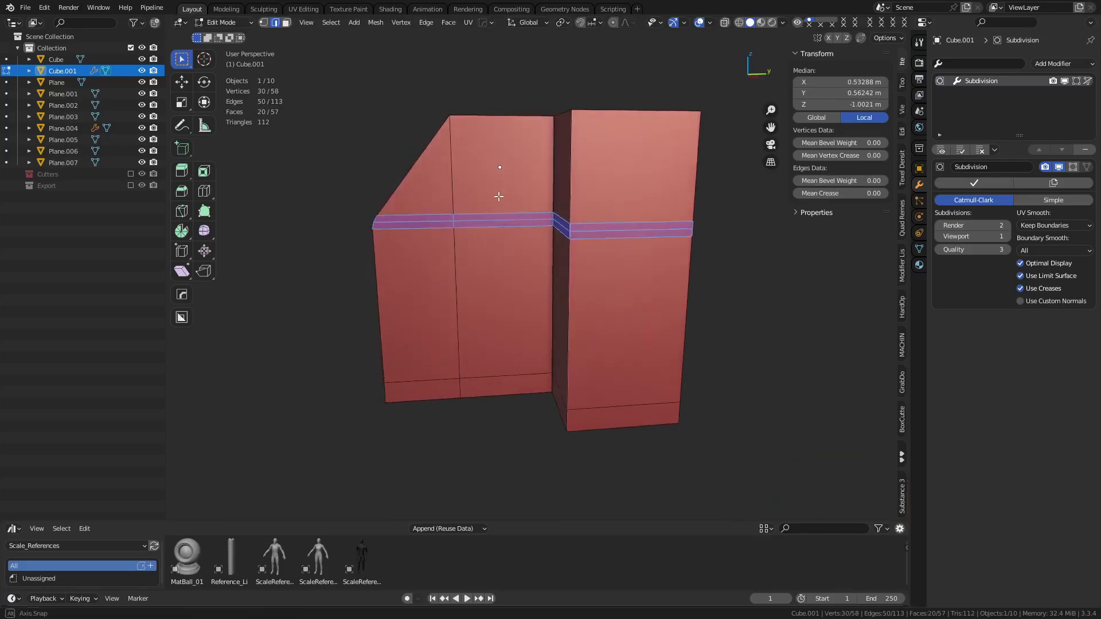
{"action": "key", "text": "k"}
{"action": "key", "text": "c"}
{"action": "key", "text": "a"}
{"action": "left_click", "coordinate": [419, 191]}
{"action": "left_click", "coordinate": [741, 206]}
{"action": "key", "text": "Return"}
{"action": "middle_click_drag", "start_coordinate": [544, 265], "coordinate": [640, 287]}
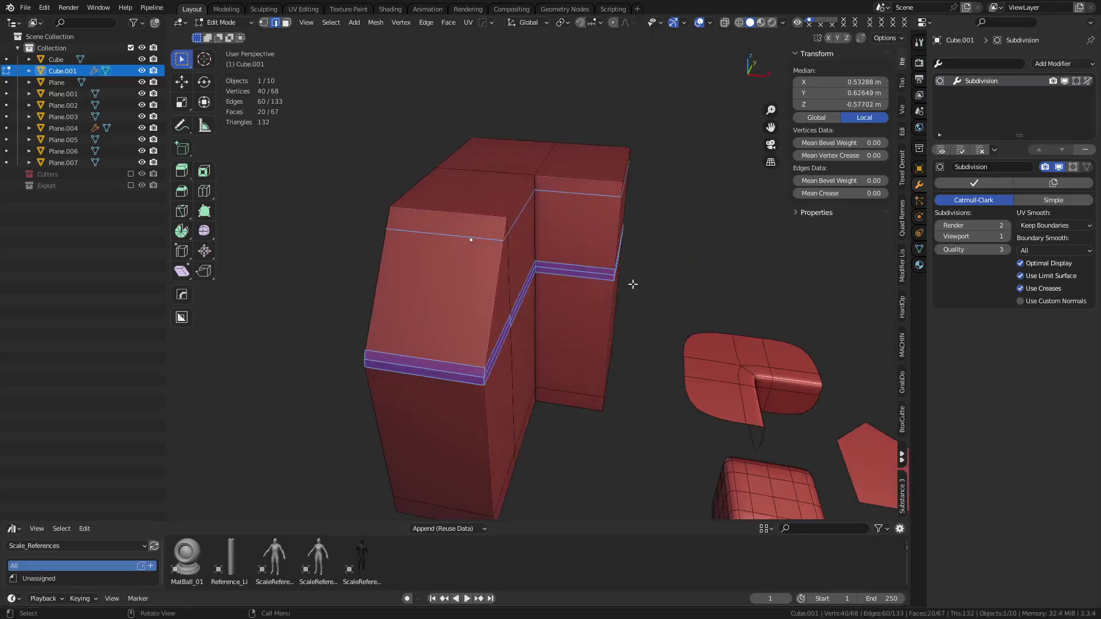
Step: Edge-slide the knife-cut loop closer to the block's top edges with a factor of about -0.226
{"action": "left_click", "coordinate": [474, 242], "text": "alt"}
{"action": "middle_click_drag", "start_coordinate": [474, 242], "coordinate": [606, 275]}
{"action": "scroll", "coordinate": [607, 275], "scroll_direction": "up", "scroll_amount": 3}
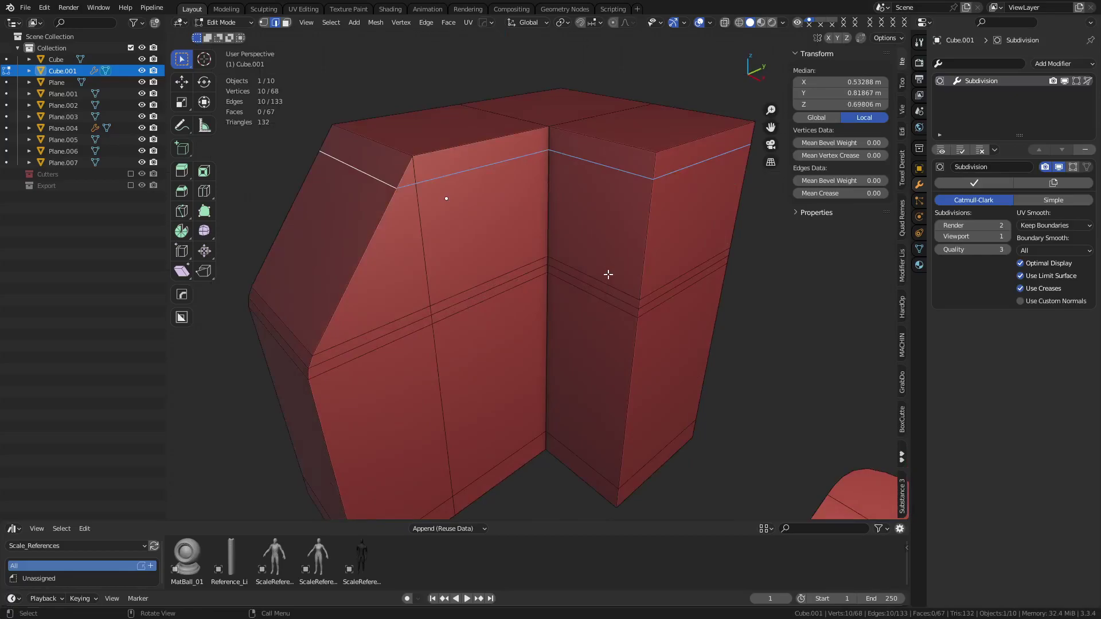
{"action": "key", "text": "g"}
{"action": "key", "text": "g"}
{"action": "left_click", "coordinate": [635, 261]}
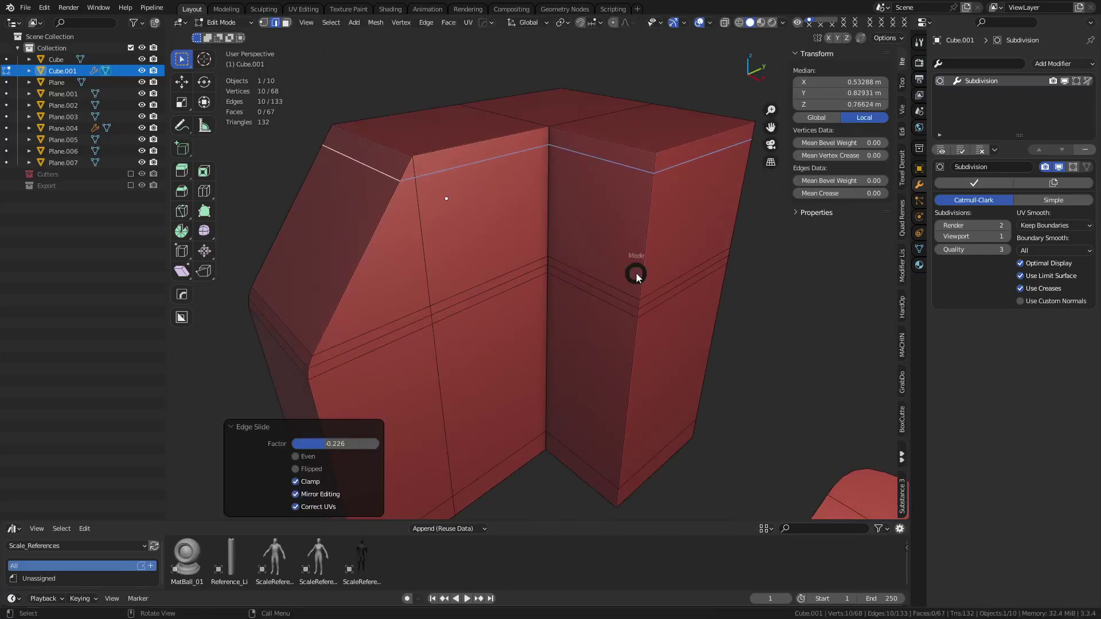
Step: Examine the smoothed block in Object Mode and apply its Subdivision modifier
{"action": "key", "text": "Tab"}
{"action": "middle_click_drag", "start_coordinate": [592, 280], "coordinate": [607, 334]}
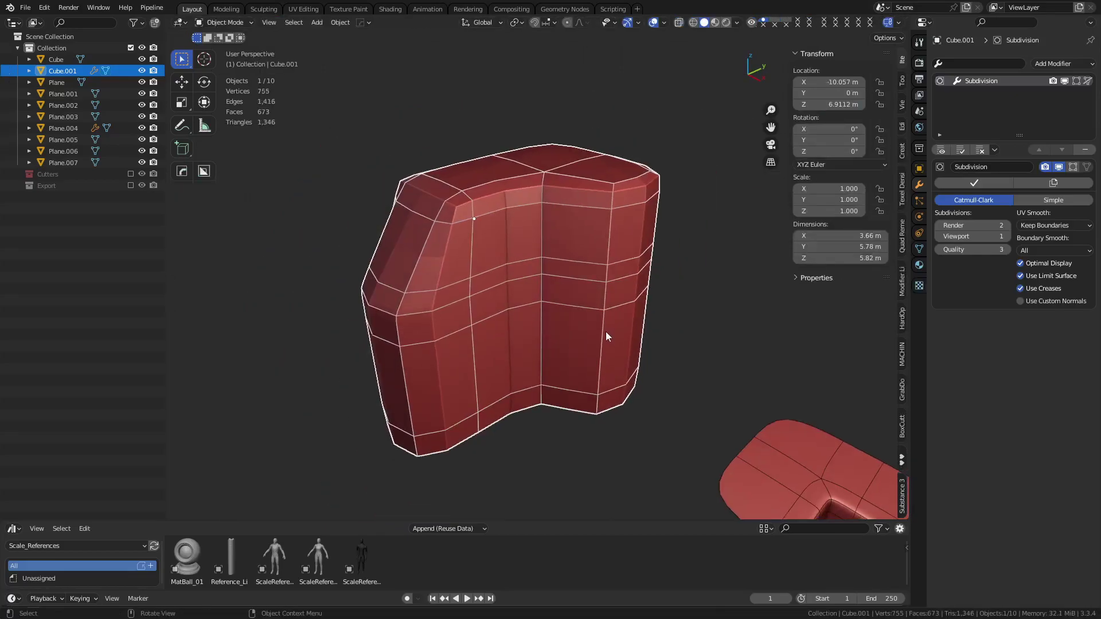
{"action": "middle_click_drag", "start_coordinate": [590, 298], "coordinate": [539, 301]}
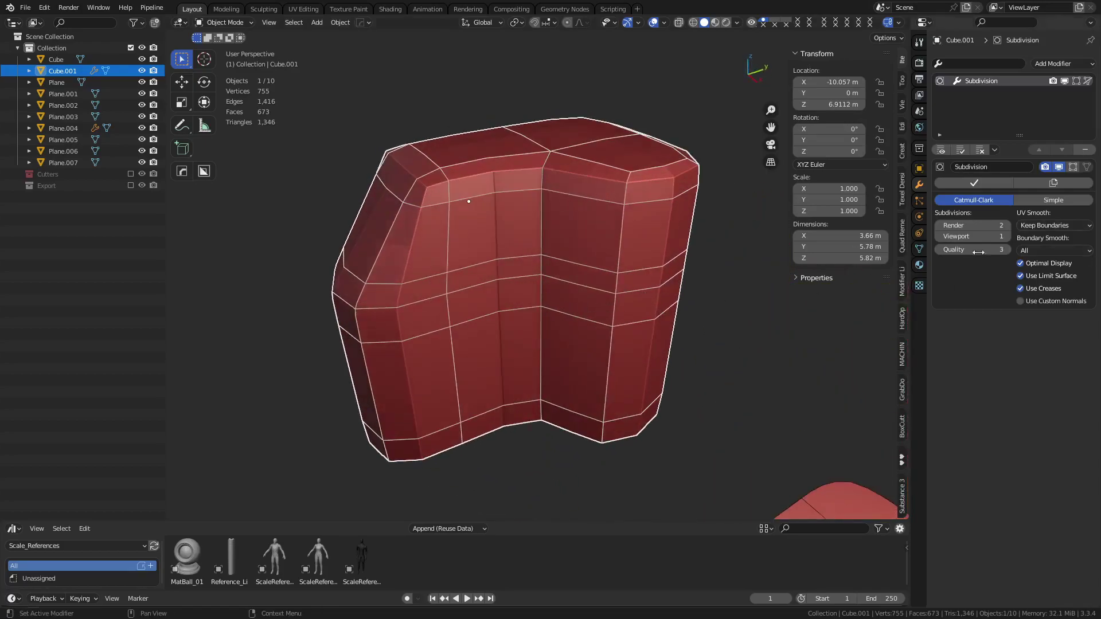
{"action": "key", "text": "ctrl+1"}
{"action": "left_click", "coordinate": [978, 183]}
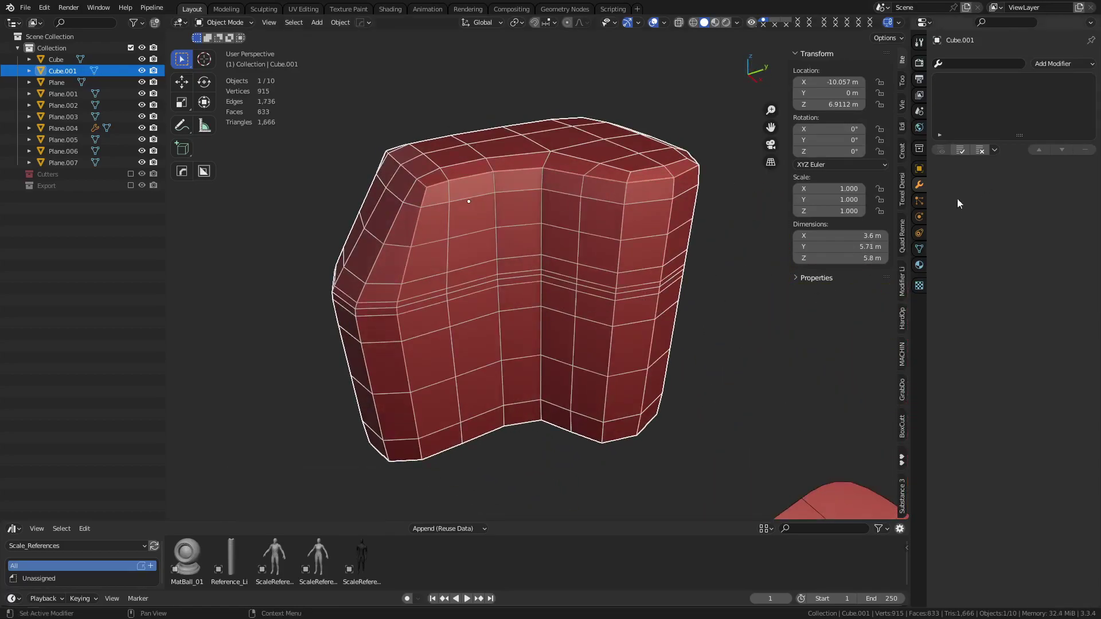
Step: Select the three faces meeting at the subdivided block's upper corner on the wedge side
{"action": "key", "text": "Tab"}
{"action": "key", "text": "3"}
{"action": "left_click", "coordinate": [416, 193]}
{"action": "left_click", "coordinate": [432, 177], "text": "shift"}
{"action": "left_click", "coordinate": [436, 194], "text": "shift"}
Step: Select the pole vertex at the inner corner of the subdivided block's top surface
{"action": "key", "text": "grave"}
{"action": "scroll", "coordinate": [663, 302], "scroll_direction": "down", "scroll_amount": 5}
{"action": "middle_click_drag", "start_coordinate": [652, 362], "coordinate": [591, 287]}
{"action": "key", "text": "ctrl+z"}
{"action": "scroll", "coordinate": [456, 287], "scroll_direction": "down", "scroll_amount": 2}
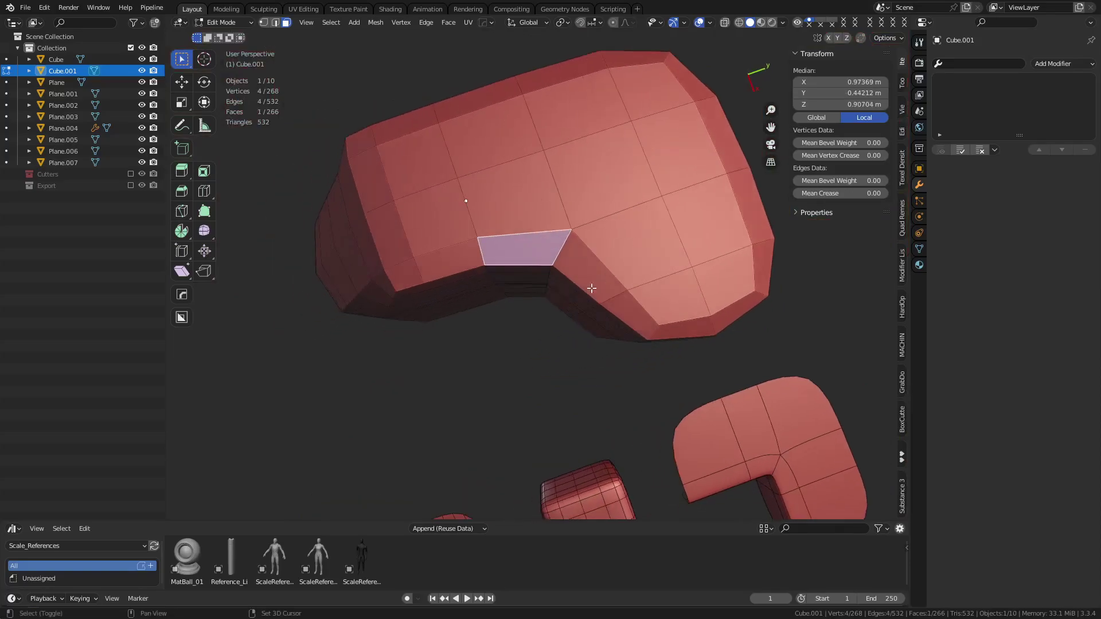
{"action": "left_click", "coordinate": [569, 232]}
{"action": "key", "text": "g"}
{"action": "right_click", "coordinate": [575, 248]}
Step: Select the five faces around the inner-corner pole on the subdivided block's top
{"action": "key", "text": "3"}
{"action": "left_click", "coordinate": [538, 247]}
{"action": "left_click", "coordinate": [530, 214], "text": "shift"}
{"action": "left_click", "coordinate": [596, 192], "text": "shift"}
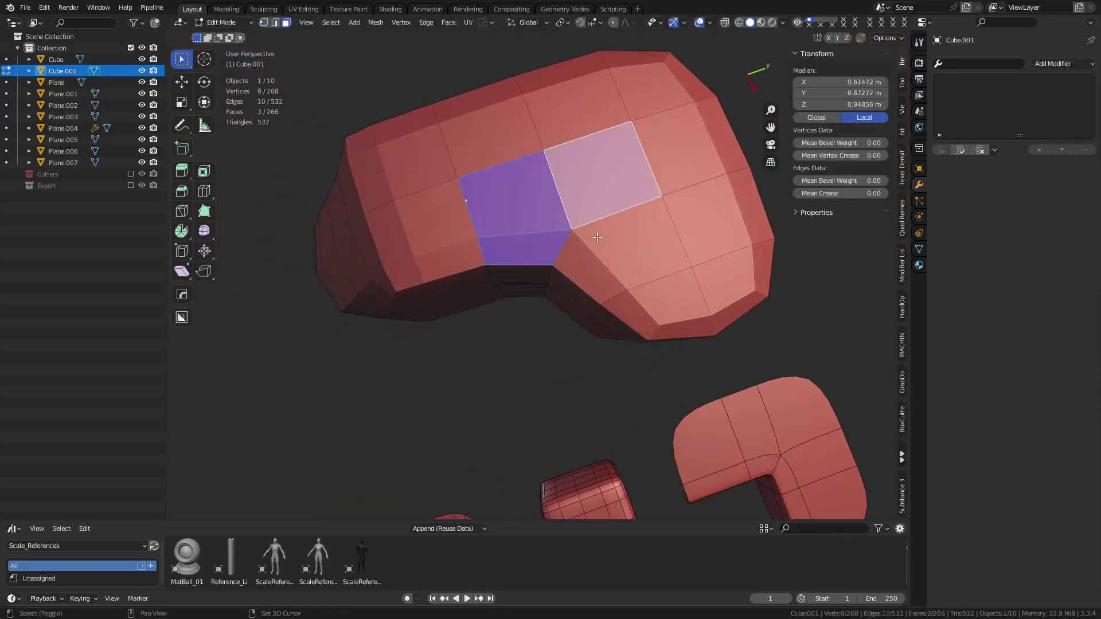
{"action": "left_click", "coordinate": [597, 236], "text": "shift"}
{"action": "left_click", "coordinate": [574, 261], "text": "shift"}
{"action": "key", "text": "grave"}
{"action": "left_click", "coordinate": [648, 316]}
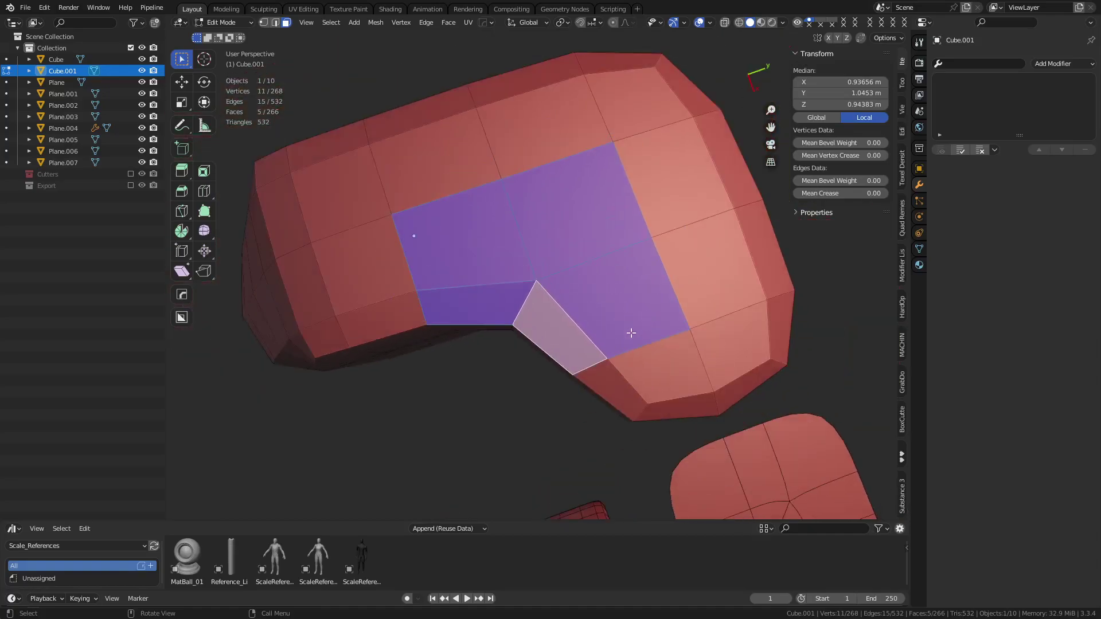
Step: Undo the face selections, the applied Subdivision modifier and the edge slide
{"action": "key", "text": "ctrl+z"}
{"action": "key", "text": "ctrl+z"}
{"action": "key", "text": "ctrl+z"}
{"action": "key", "text": "ctrl+z"}
{"action": "key", "text": "ctrl+z"}
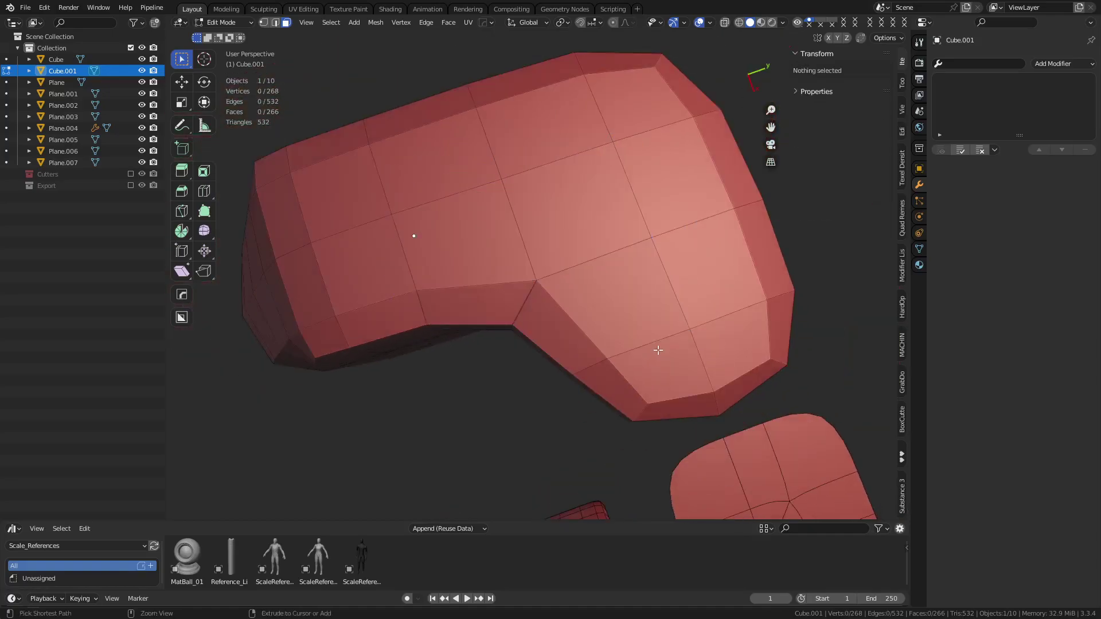
{"action": "key", "text": "ctrl+z"}
{"action": "key", "text": "ctrl+z"}
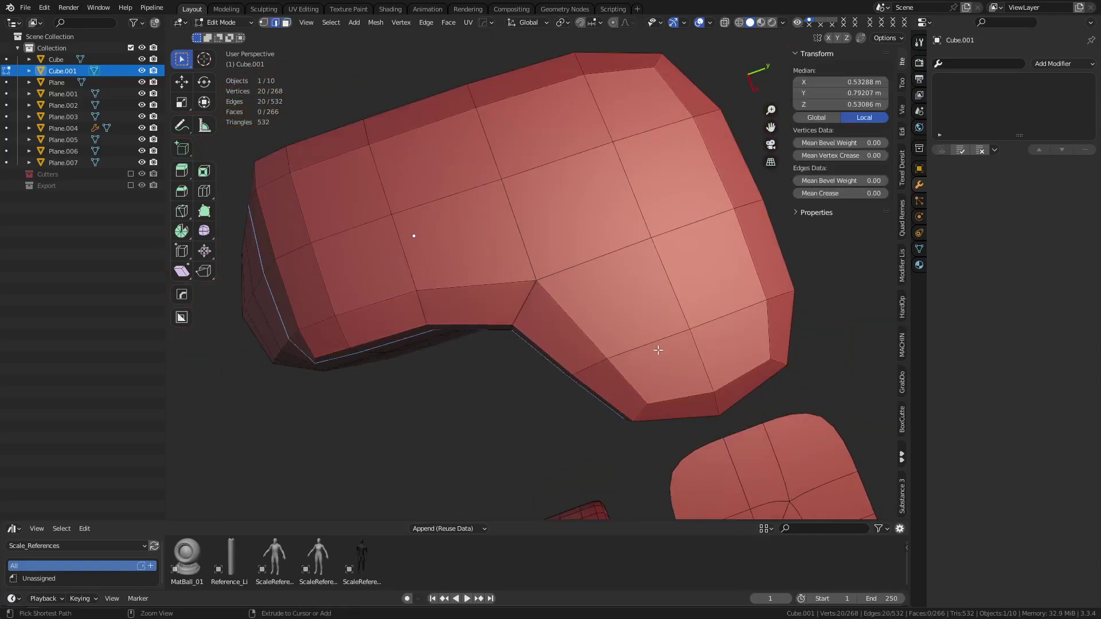
{"action": "key", "text": "Tab"}
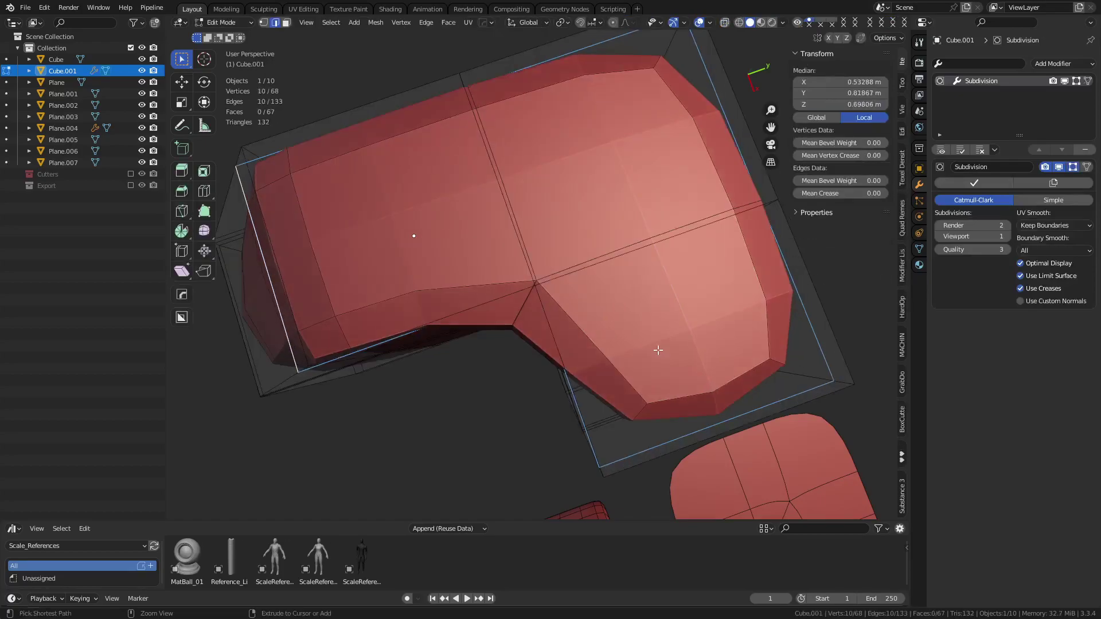
Step: Disable the Subdivision display in Edit Mode and select the five unsubdivided faces around the top's inner-corner vertex
{"action": "left_click", "coordinate": [1073, 167]}
{"action": "middle_click_drag", "start_coordinate": [530, 359], "coordinate": [593, 266]}
{"action": "key", "text": "3"}
{"action": "left_click", "coordinate": [524, 303]}
{"action": "left_click", "coordinate": [558, 293], "text": "shift"}
{"action": "left_click", "coordinate": [515, 271], "text": "shift"}
{"action": "left_click", "coordinate": [532, 251], "text": "shift"}
{"action": "left_click", "coordinate": [597, 279], "text": "shift"}
{"action": "right_click", "coordinate": [569, 290]}
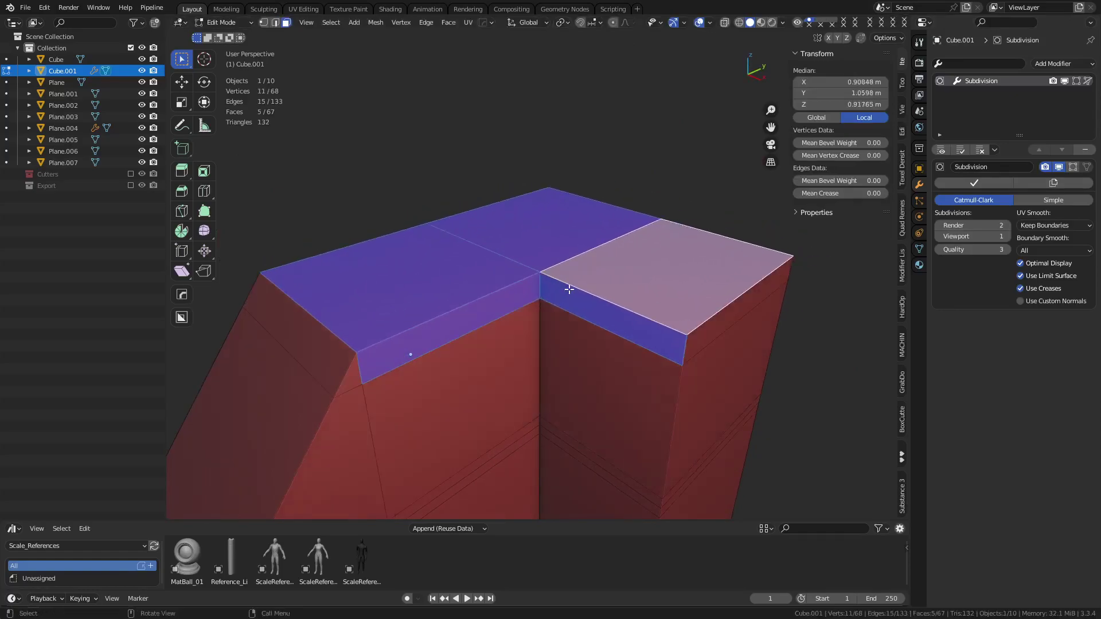